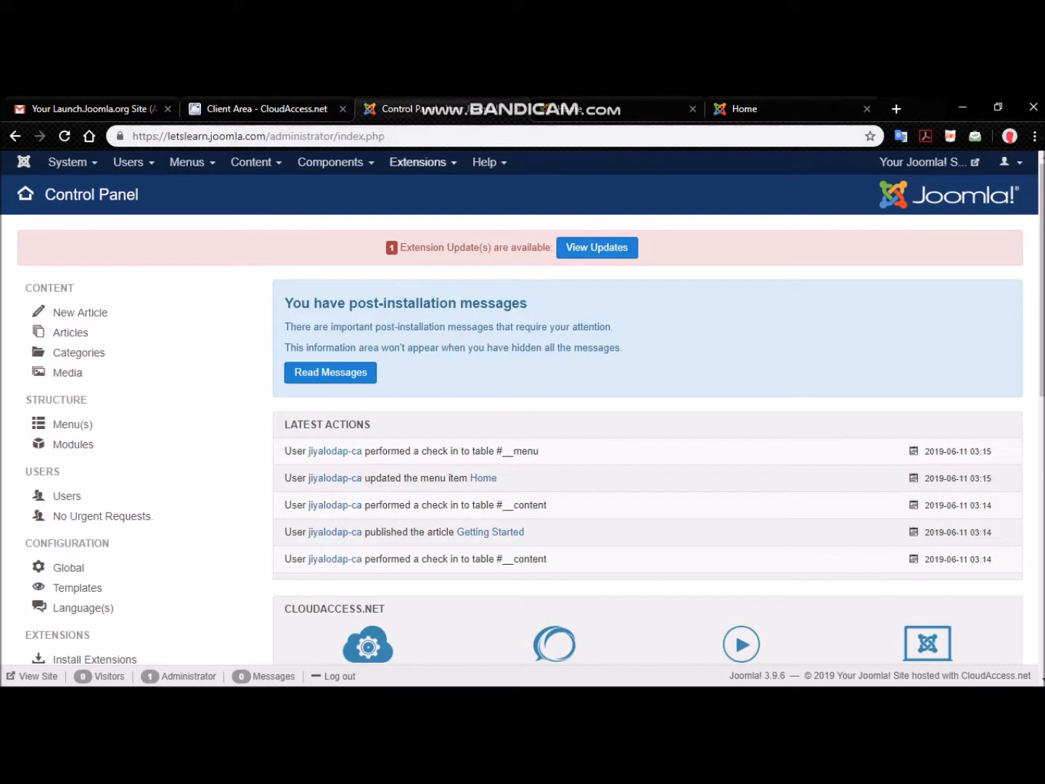
# Install the extension package mod_favslider_j3_2_2.zip by uploading it from the TUTORIAL JOOMLA folder
pyautogui.click(418, 162)
pyautogui.moveTo(435, 187)
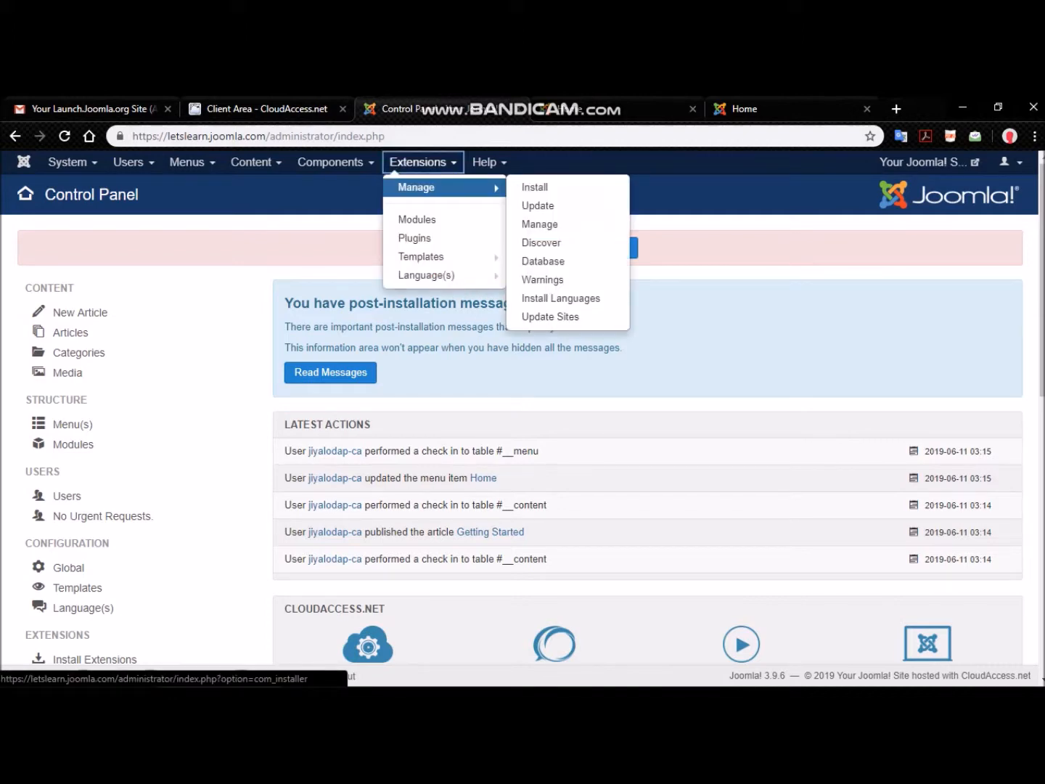
pyautogui.click(534, 187)
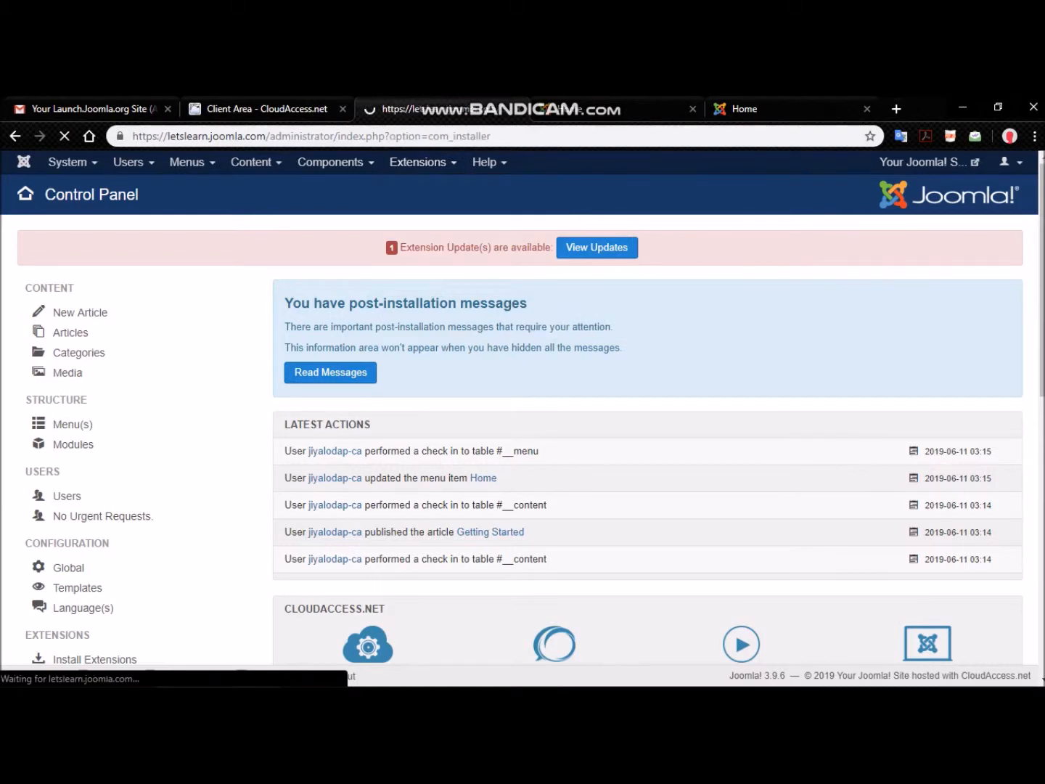
pyautogui.scroll(-2, 454, 371)
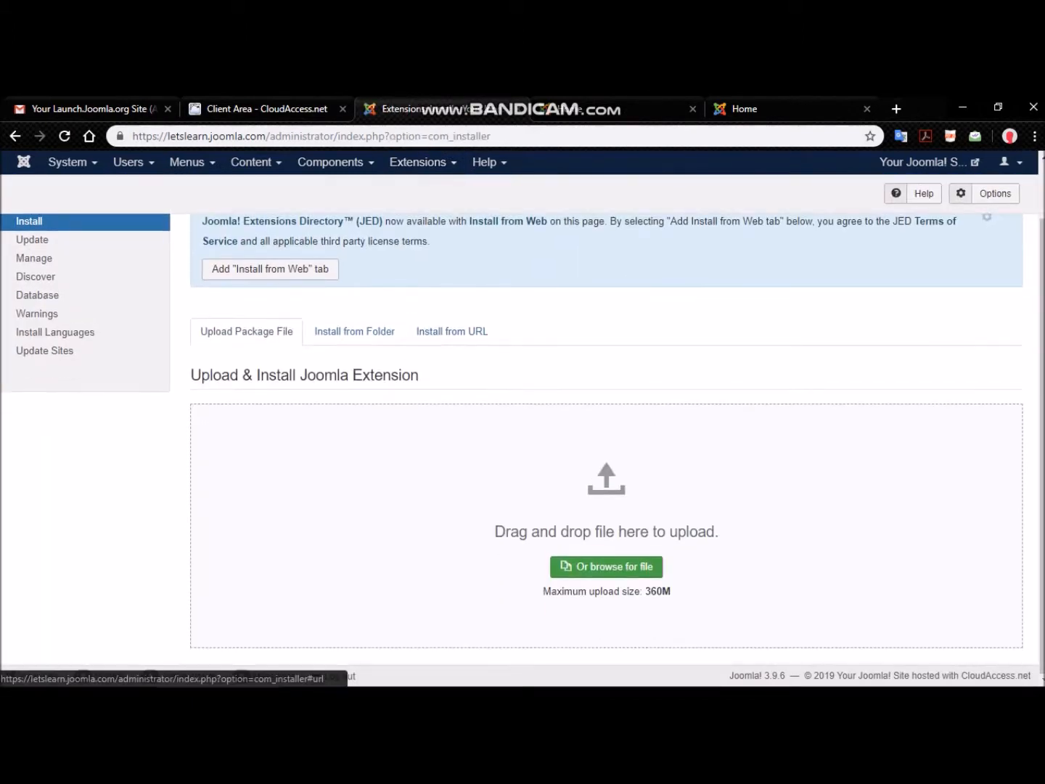
pyautogui.click(606, 566)
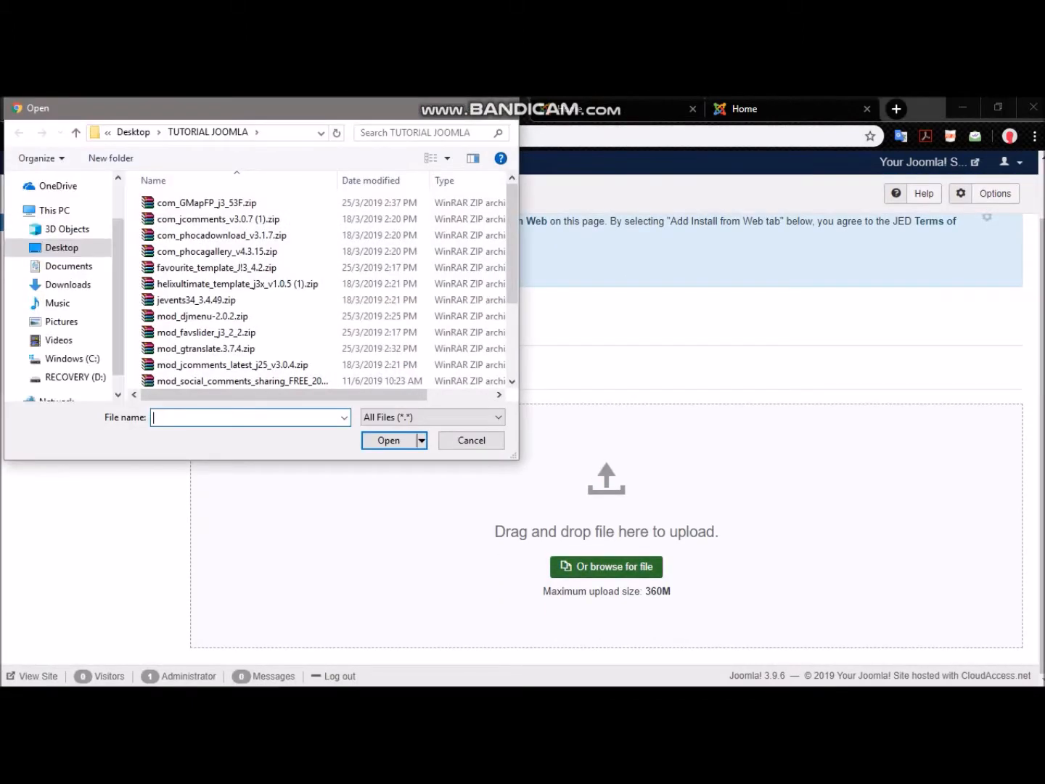
pyautogui.doubleClick(181, 331)
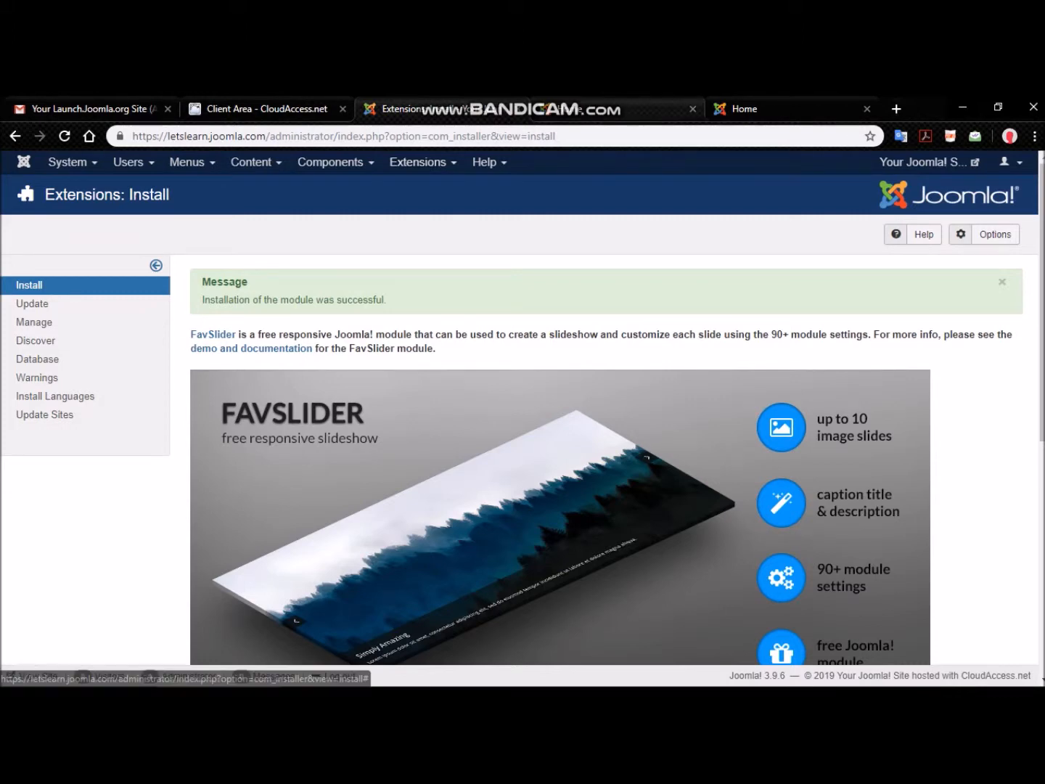
# Publish the FavSlider Responsive Slideshow module in the list of site modules
pyautogui.click(615, 108)
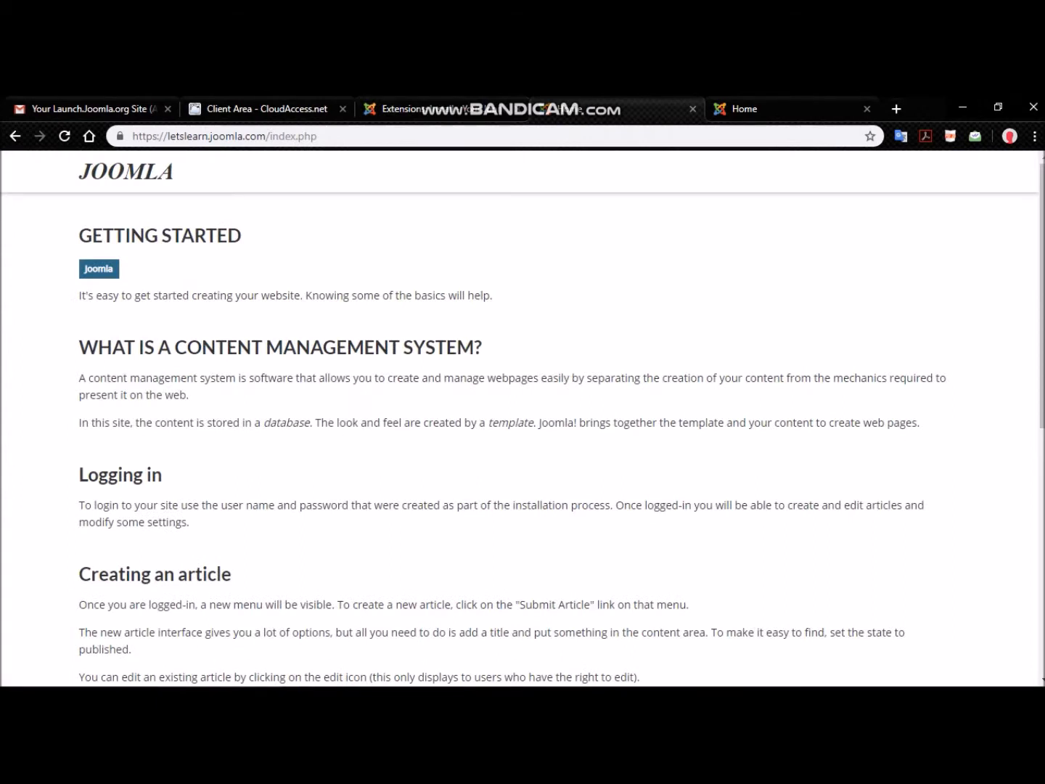
pyautogui.click(410, 108)
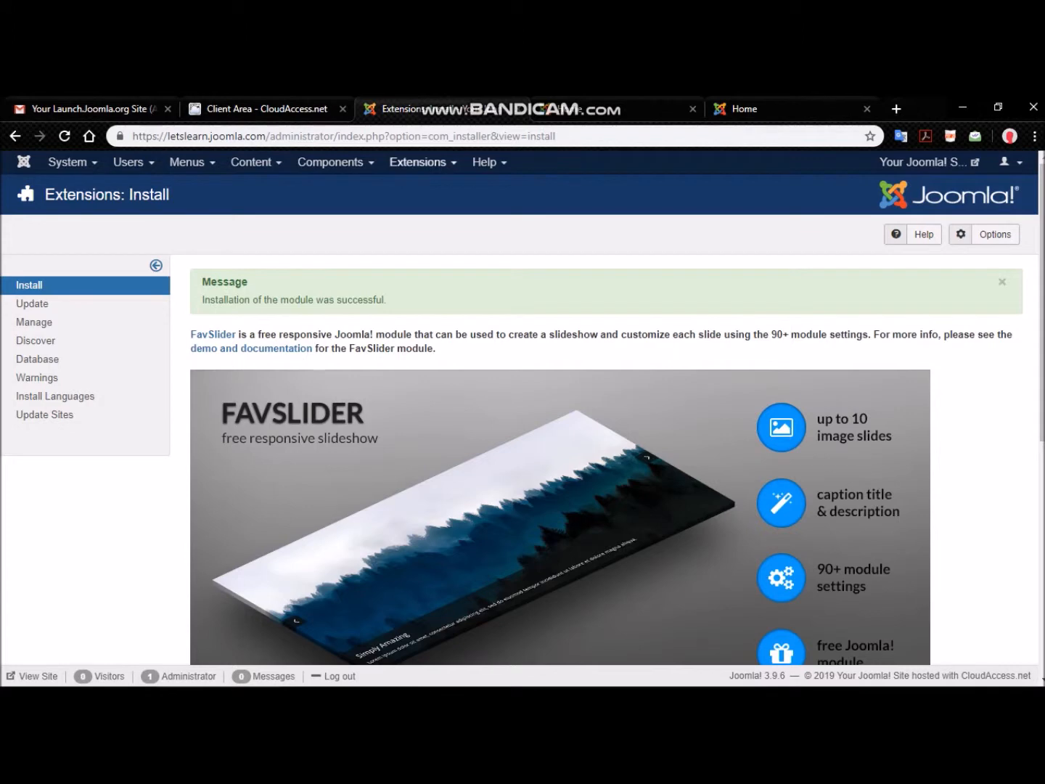
pyautogui.click(418, 162)
pyautogui.moveTo(421, 256)
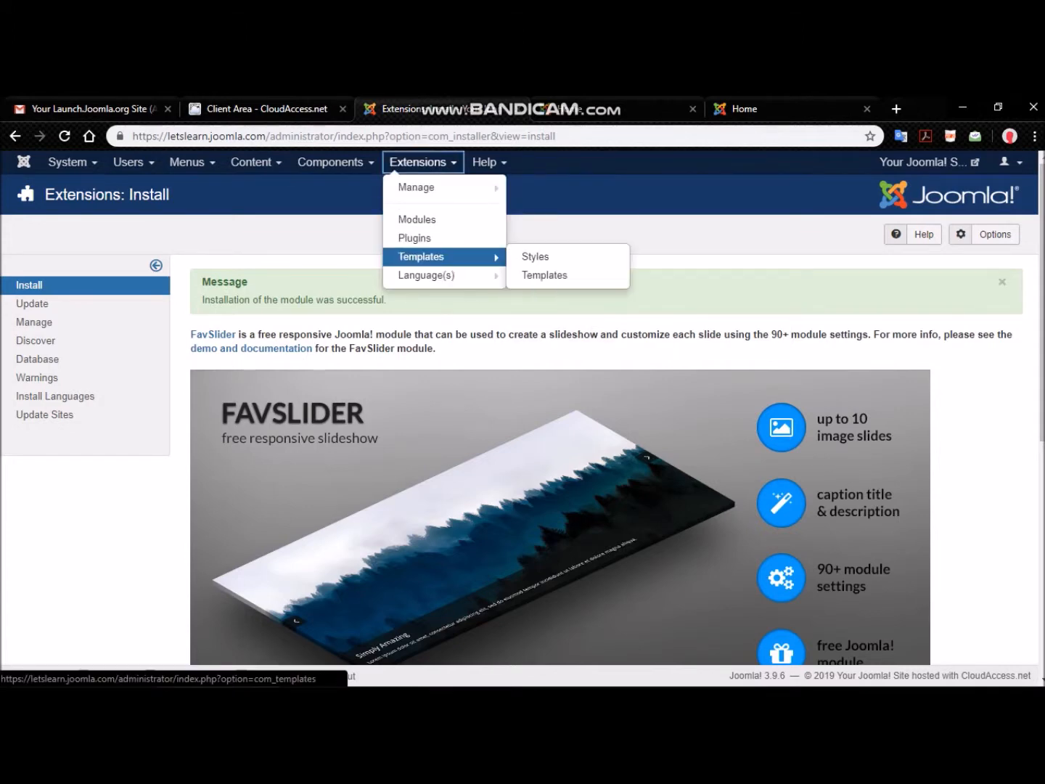
pyautogui.click(418, 218)
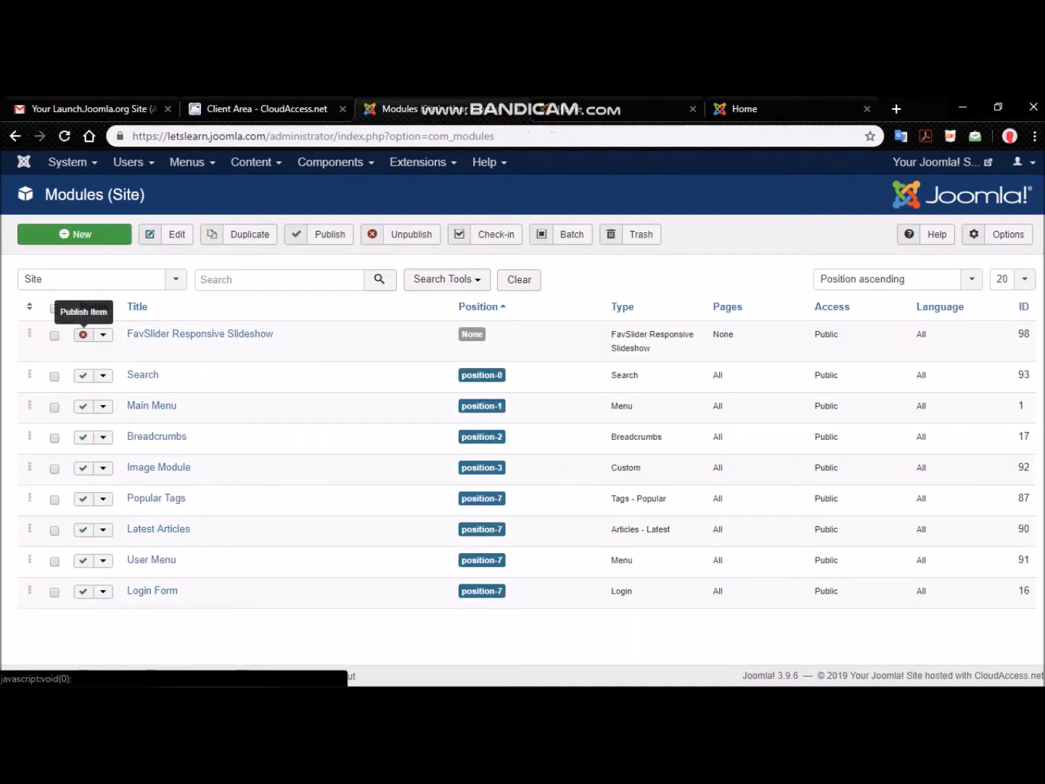
pyautogui.click(84, 335)
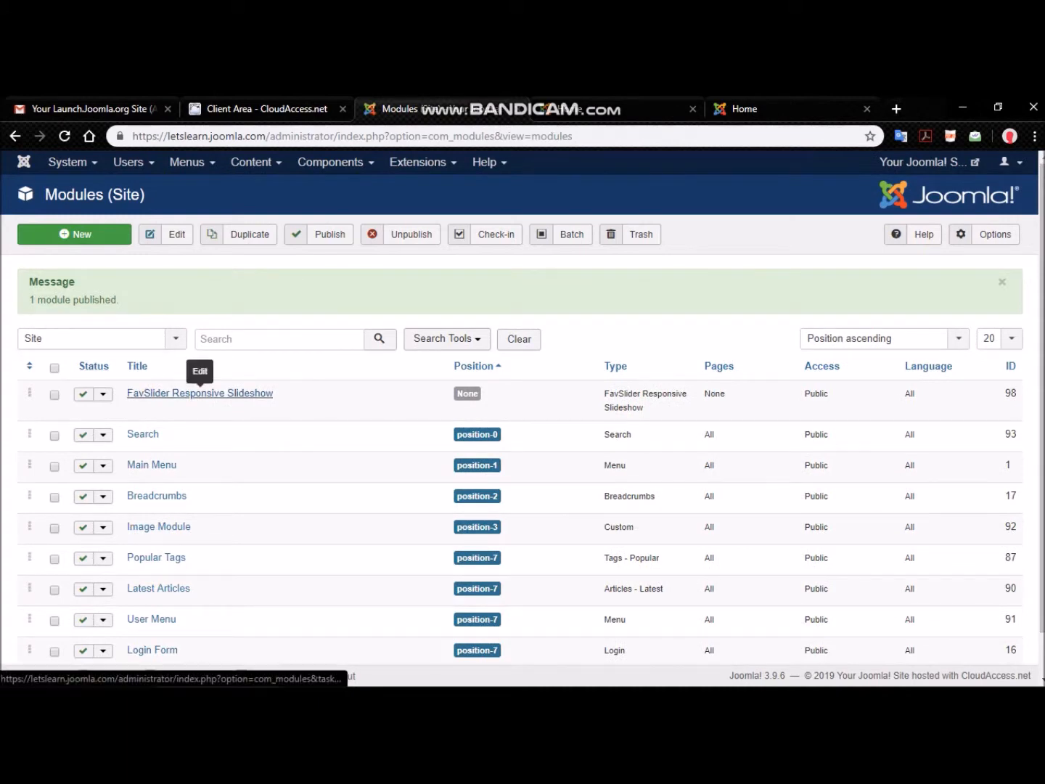
# Open the FavSlider Responsive Slideshow module for editing and set Show Title to Hide
pyautogui.click(200, 394)
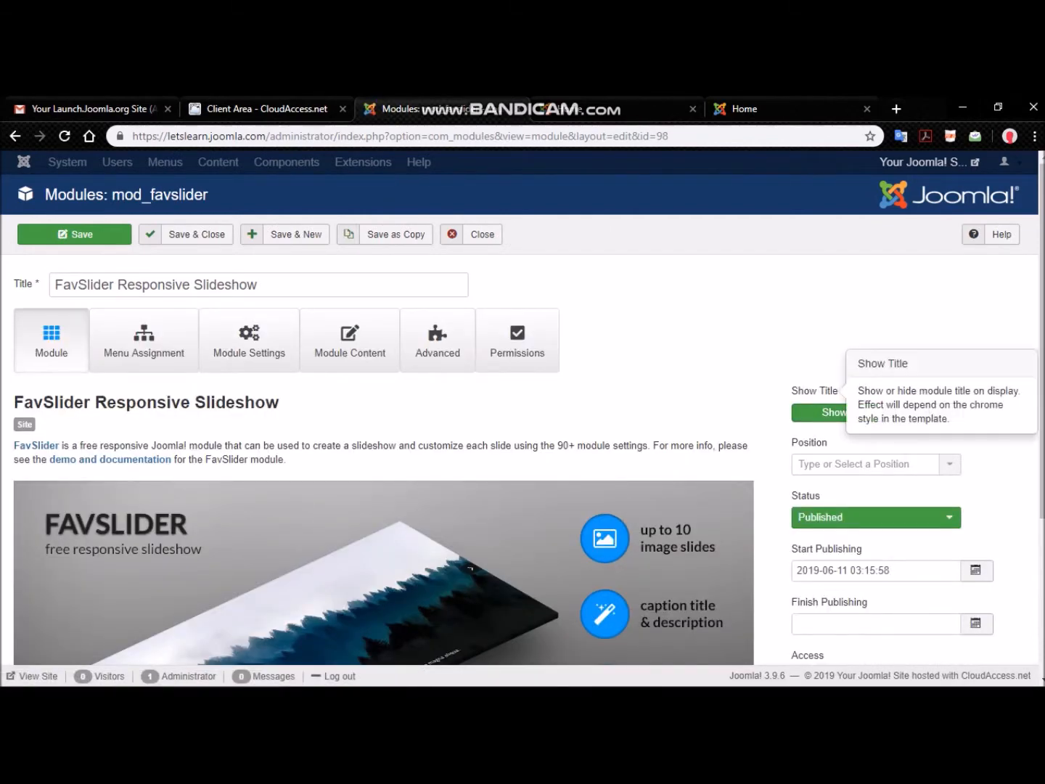
pyautogui.moveTo(791, 391); pyautogui.dragTo(841, 391)
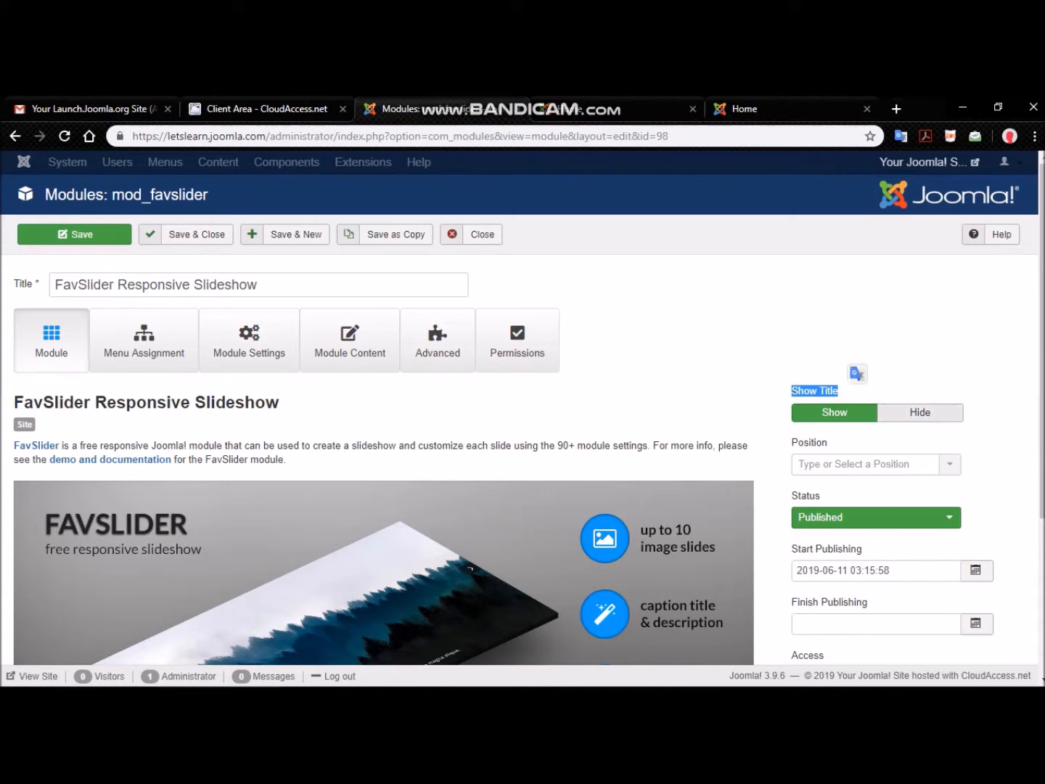
pyautogui.click(930, 411)
pyautogui.moveTo(792, 442); pyautogui.dragTo(837, 444)
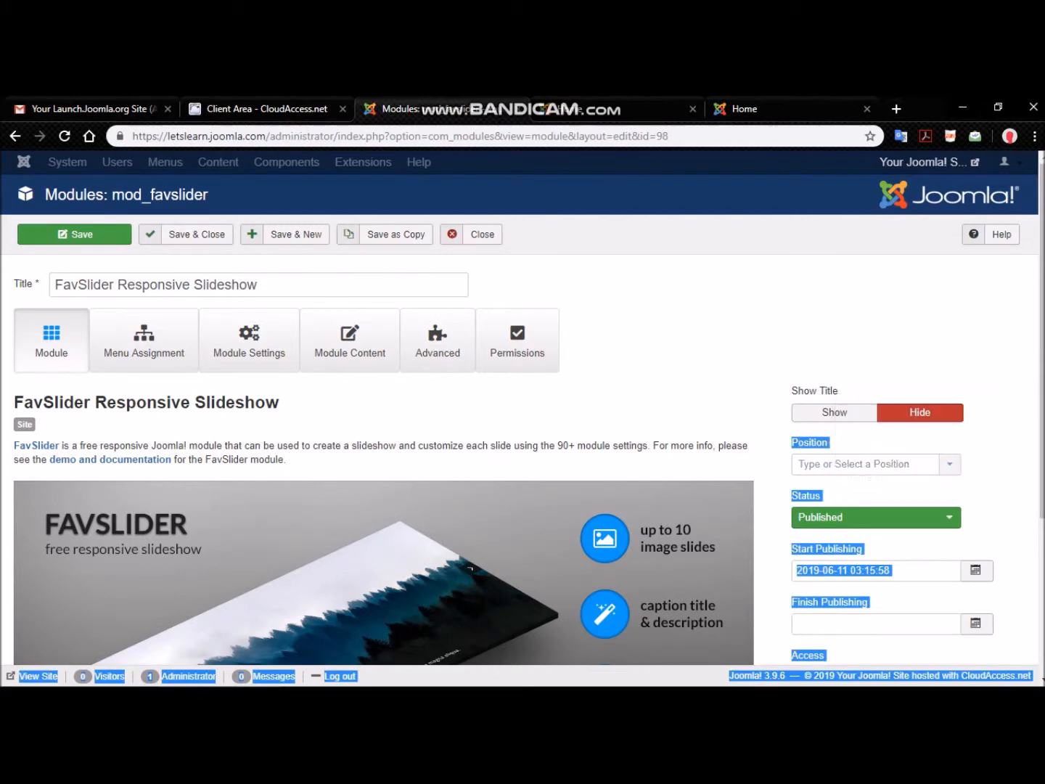
pyautogui.click(842, 444)
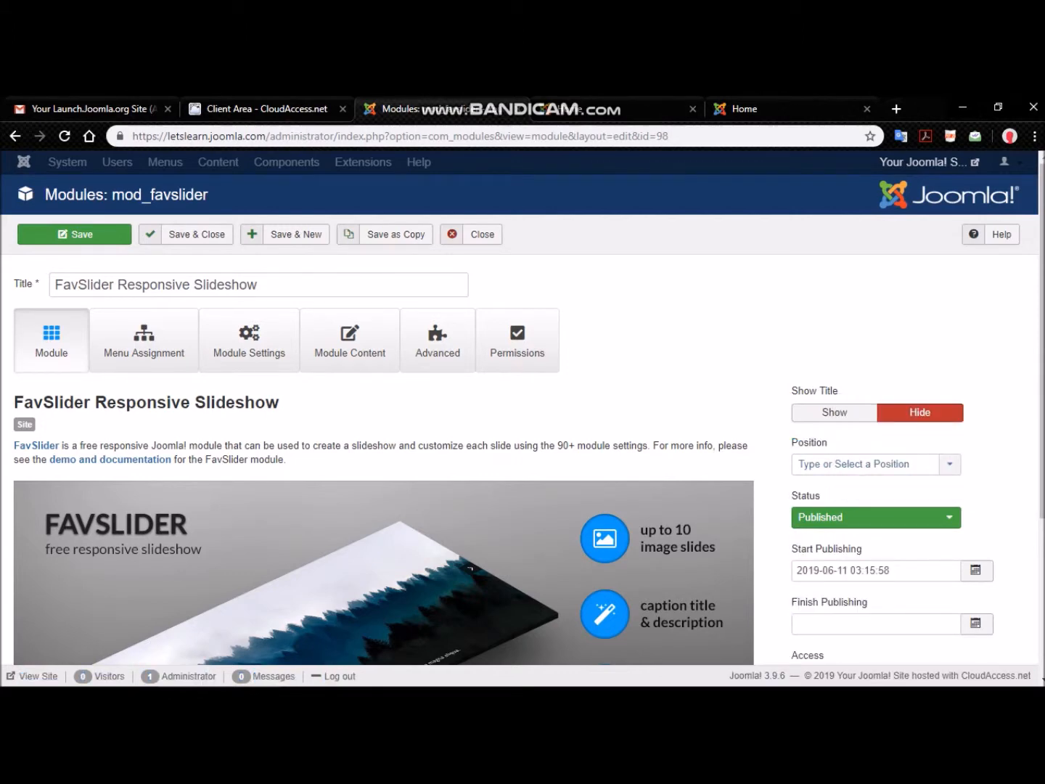
# Look up the slide position on the template position preview and set the module's position to Slide [slide]
pyautogui.click(770, 110)
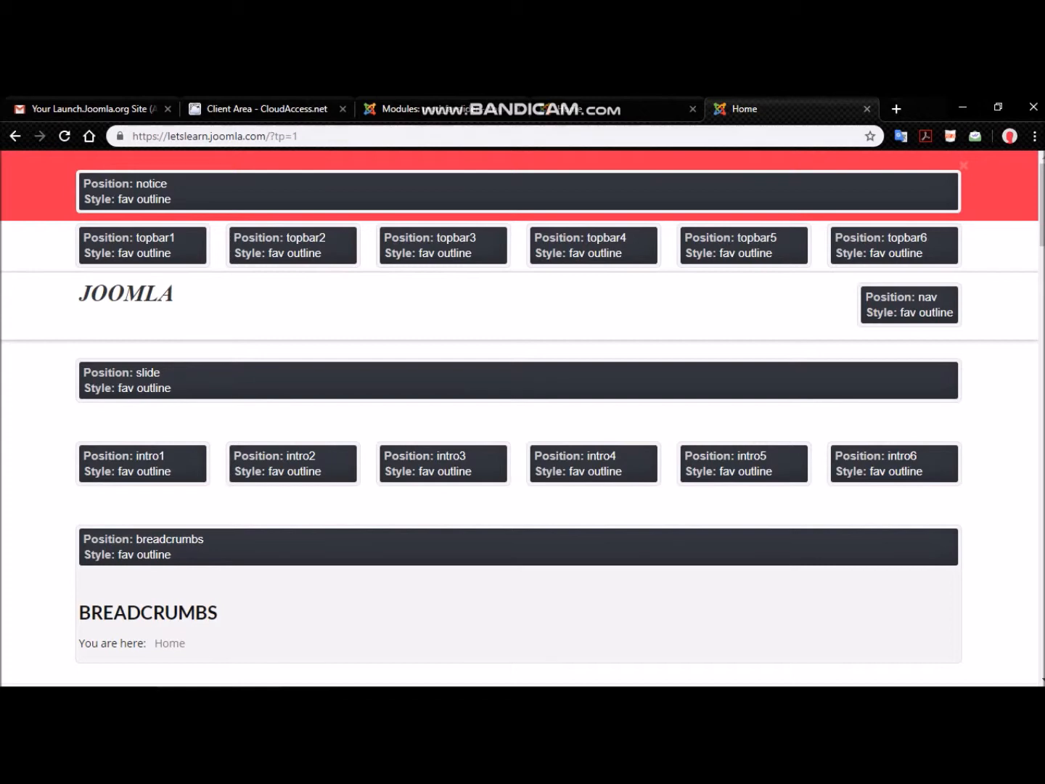
pyautogui.moveTo(83, 372); pyautogui.dragTo(124, 389)
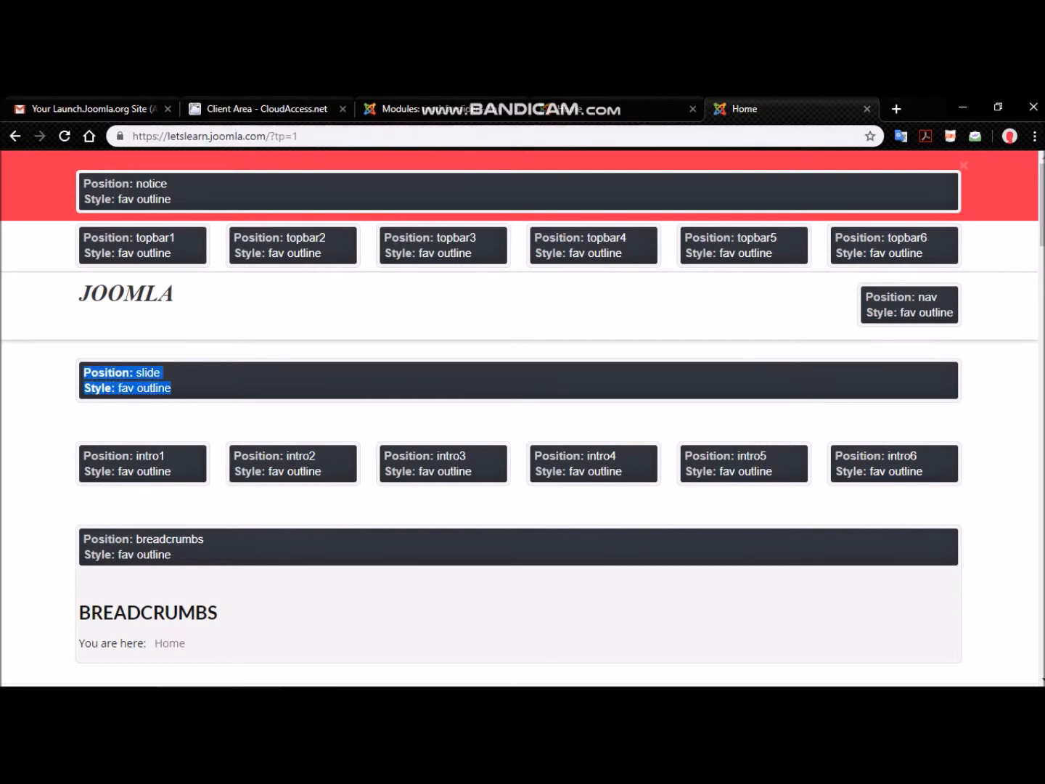
pyautogui.moveTo(454, 101)
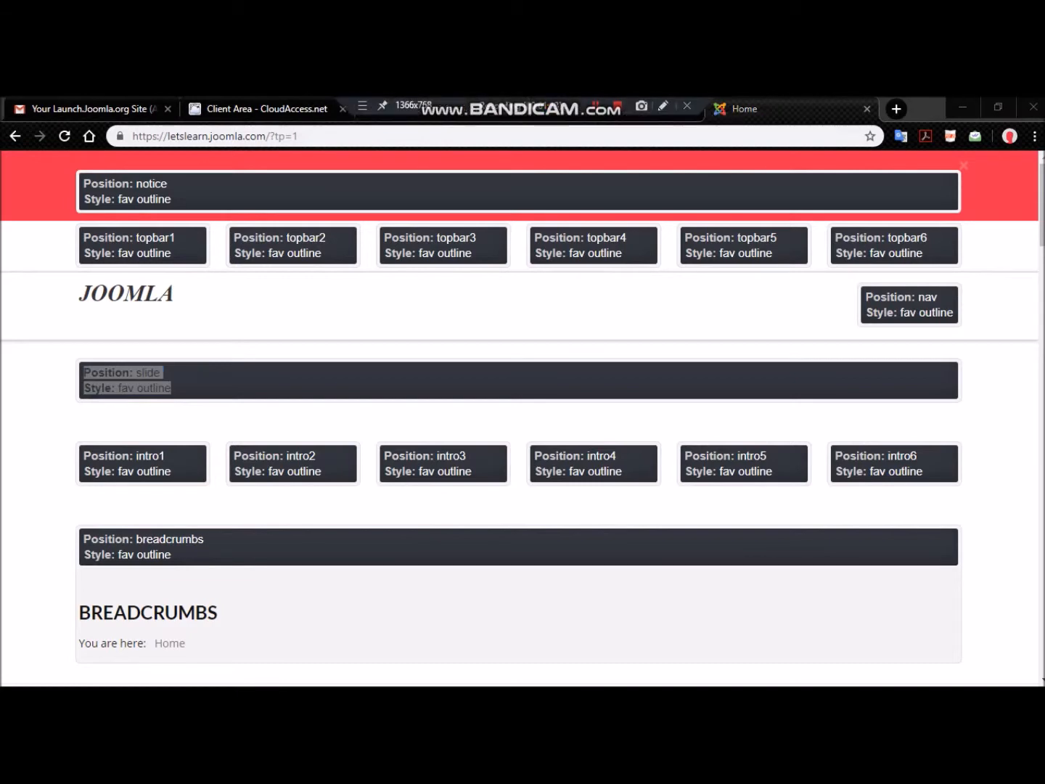
pyautogui.click(453, 106)
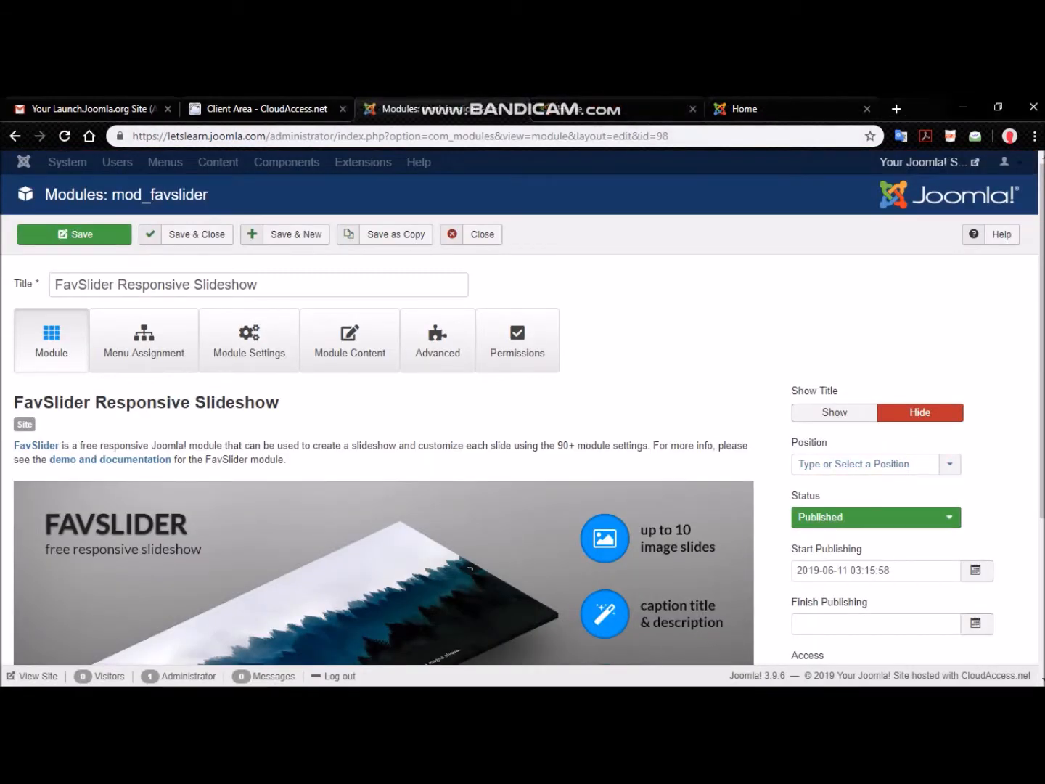
pyautogui.click(877, 464)
pyautogui.write('SLIDE')
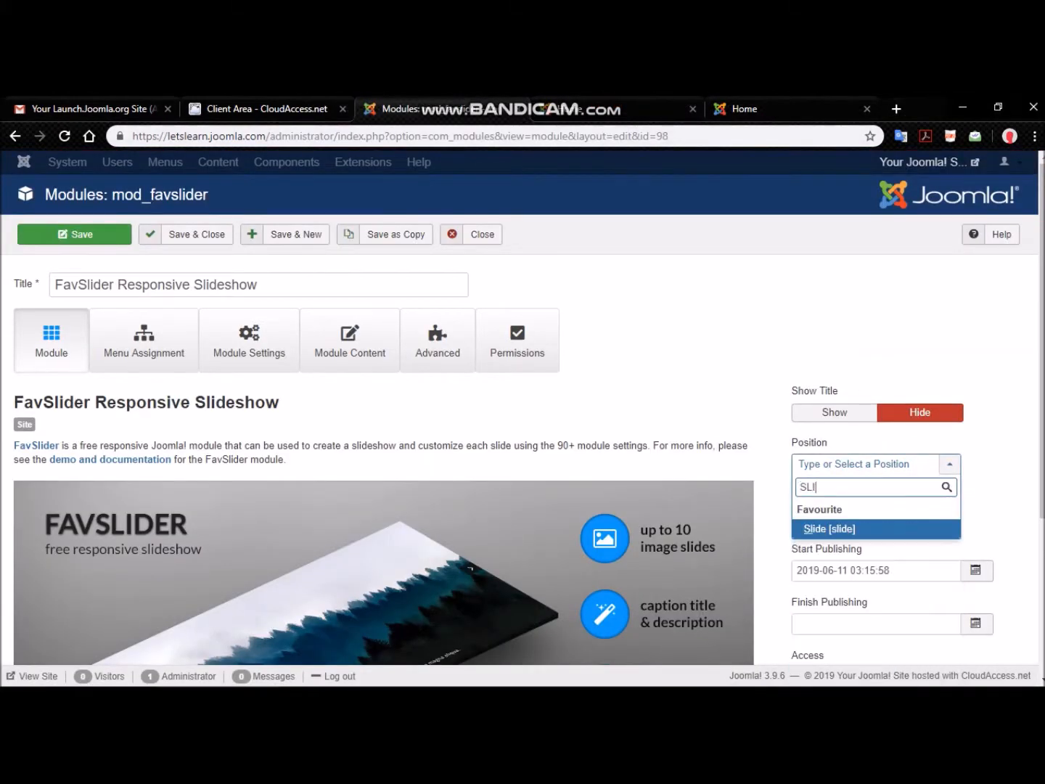
pyautogui.press('Return')
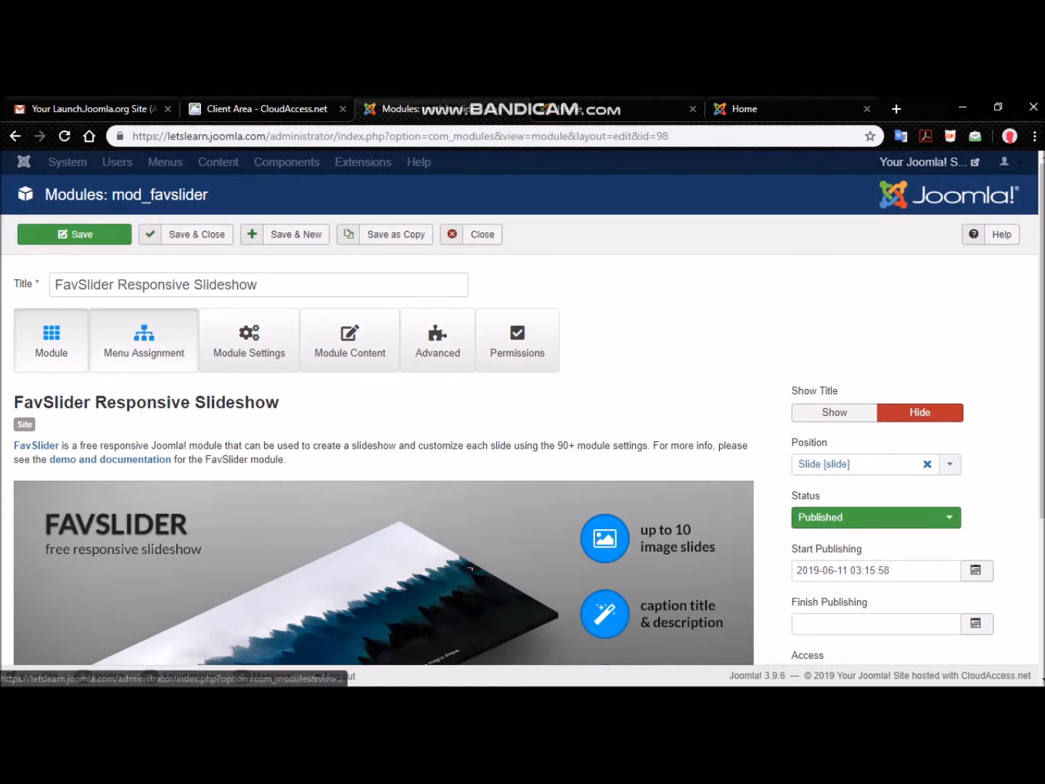
# Set the module assignment to On all pages and save the FavSlider module
pyautogui.click(143, 340)
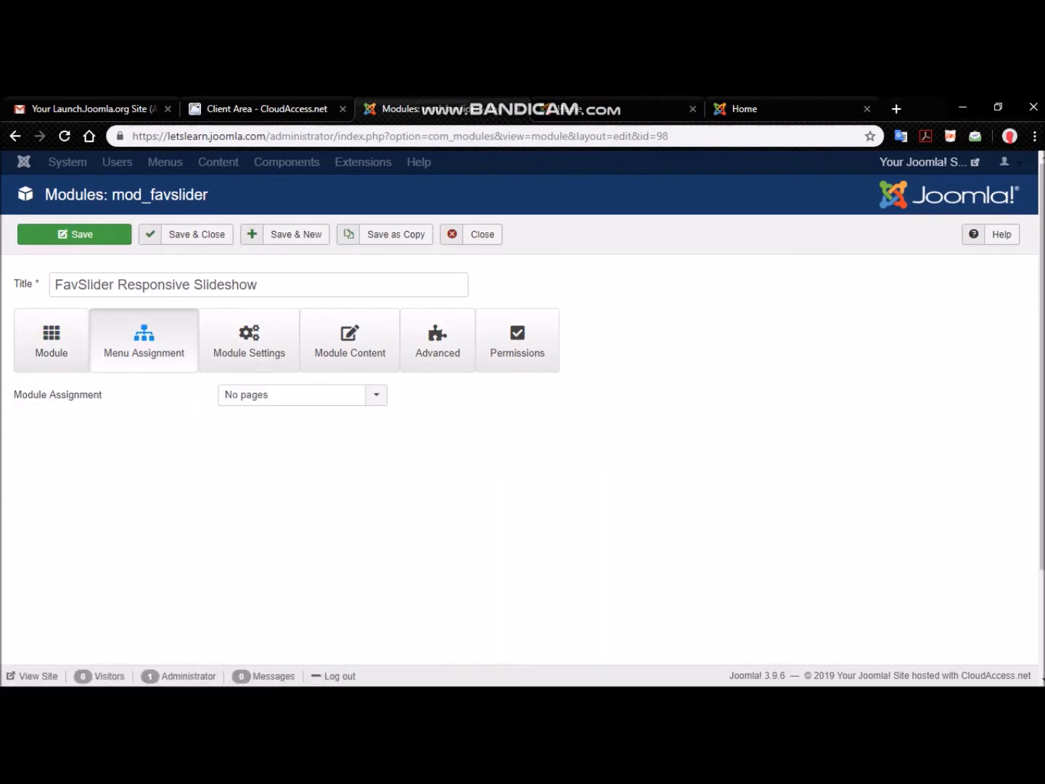
pyautogui.click(302, 395)
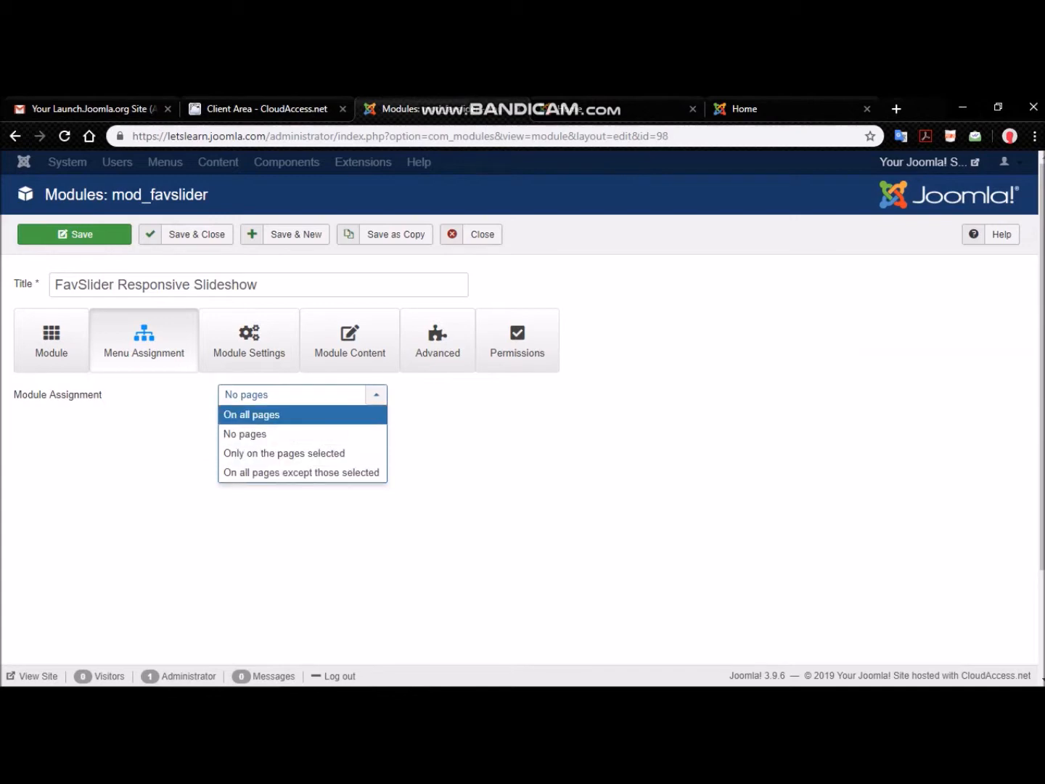
pyautogui.click(291, 414)
pyautogui.click(302, 395)
pyautogui.click(291, 415)
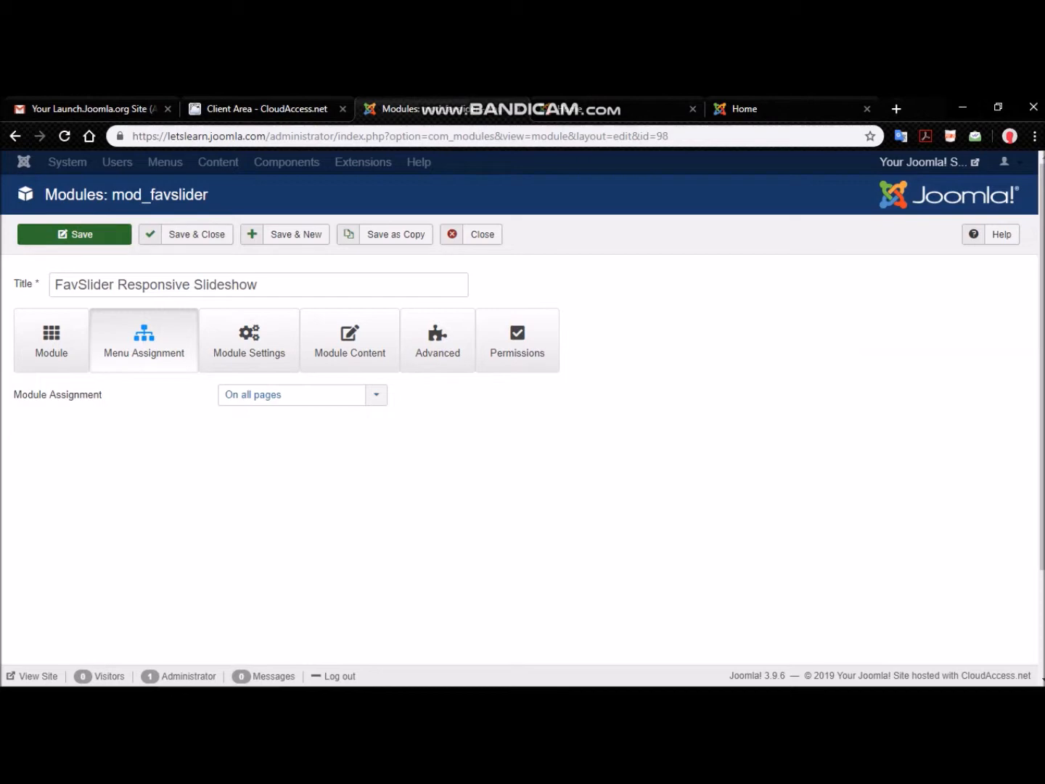
pyautogui.click(75, 233)
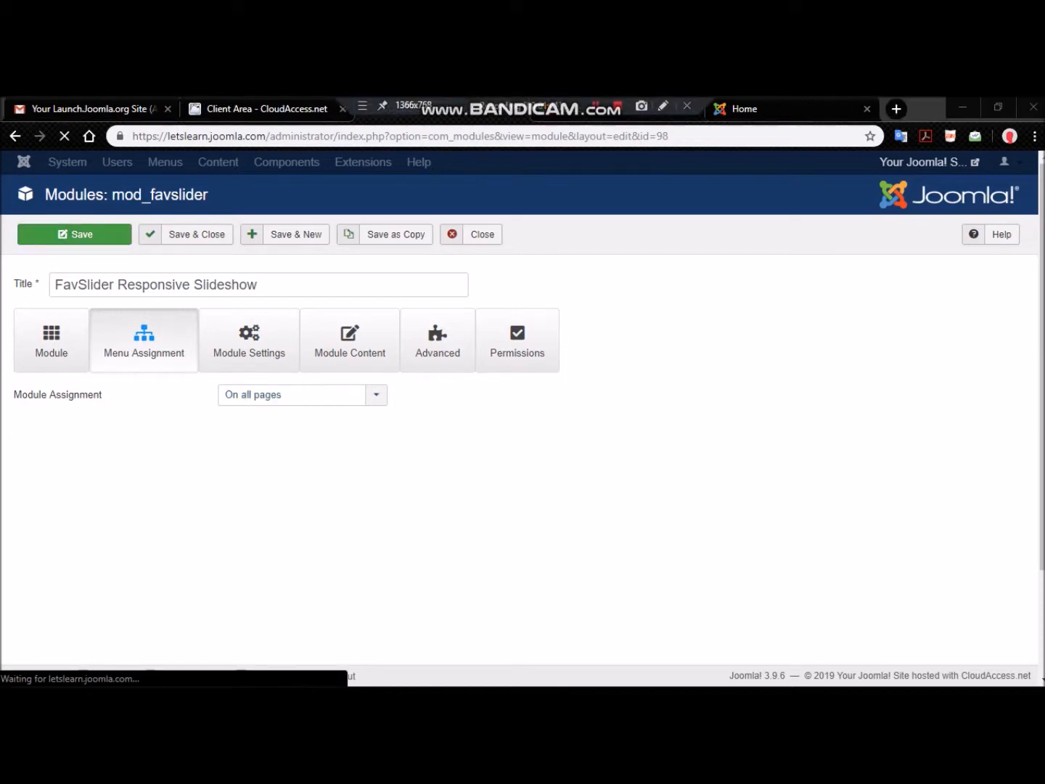
# Reload the site's home page to check the slideshow, and return to the FavSlider module editor
pyautogui.click(631, 108)
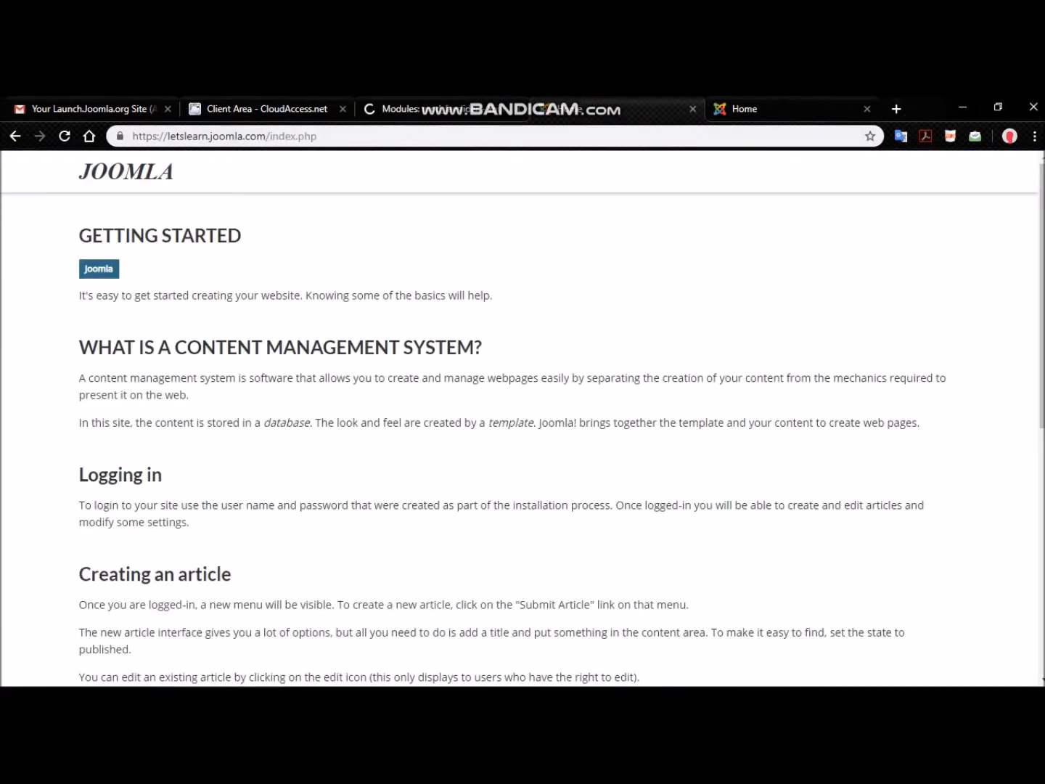
pyautogui.click(65, 136)
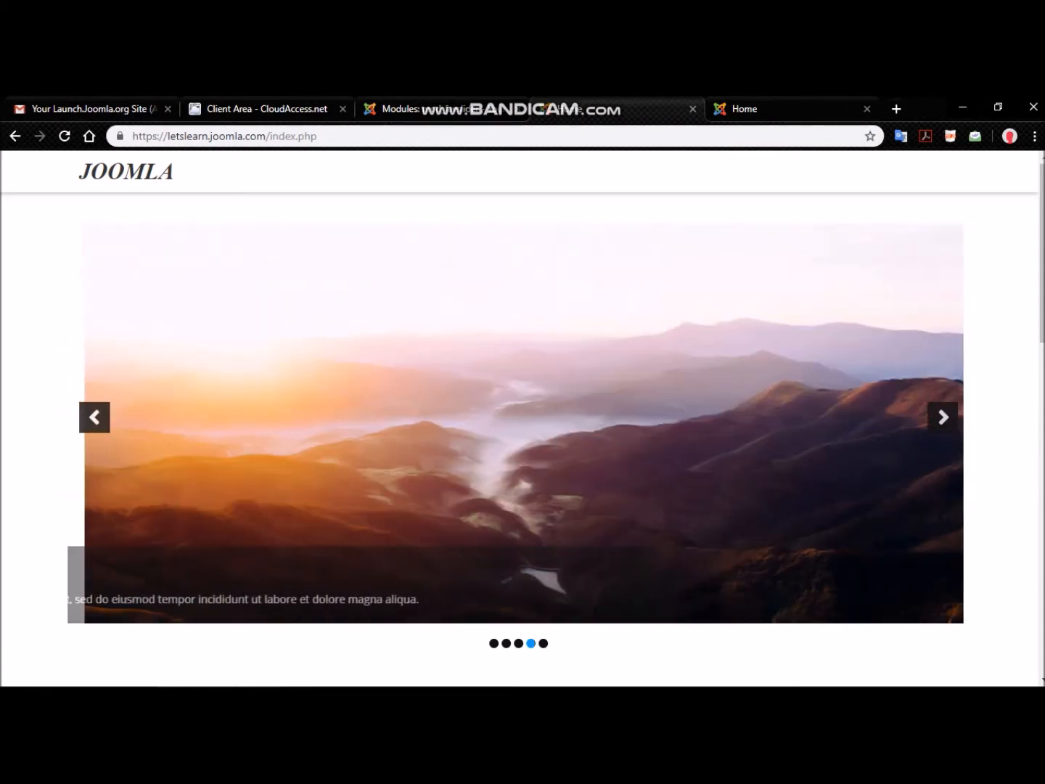
pyautogui.click(439, 109)
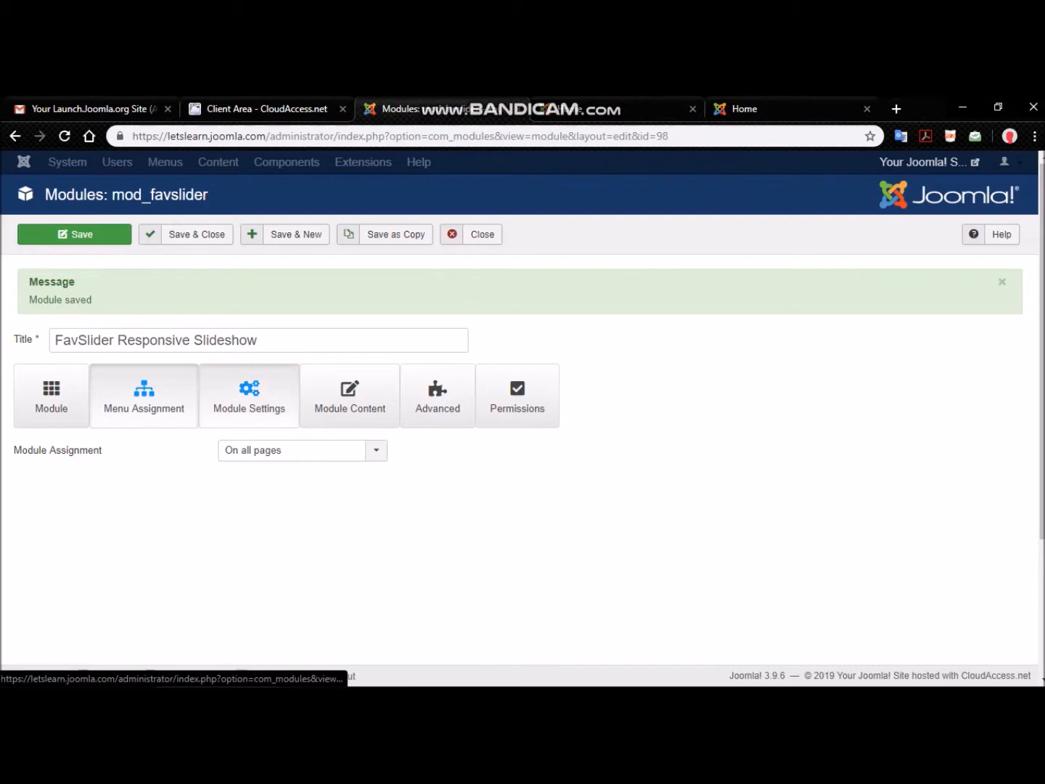
# Review the slideshow, caption title, description and mobile caption options in the FavSlider module settings
pyautogui.click(249, 398)
pyautogui.scroll(-6, 249, 398)
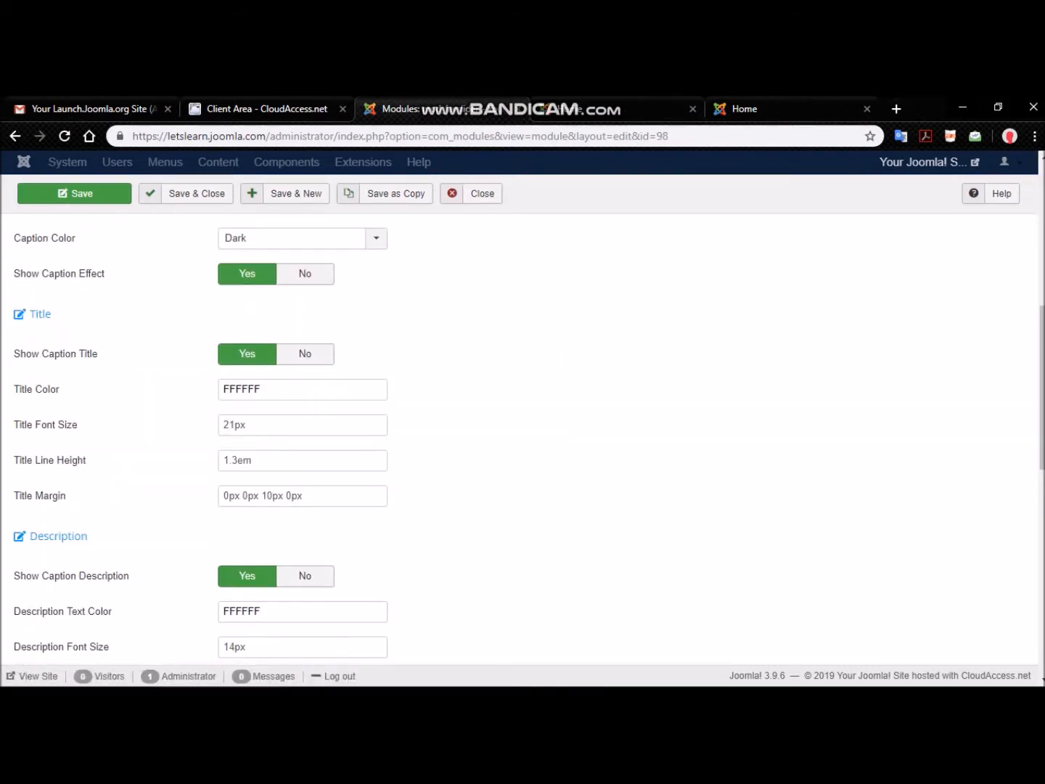
pyautogui.scroll(-2, 249, 398)
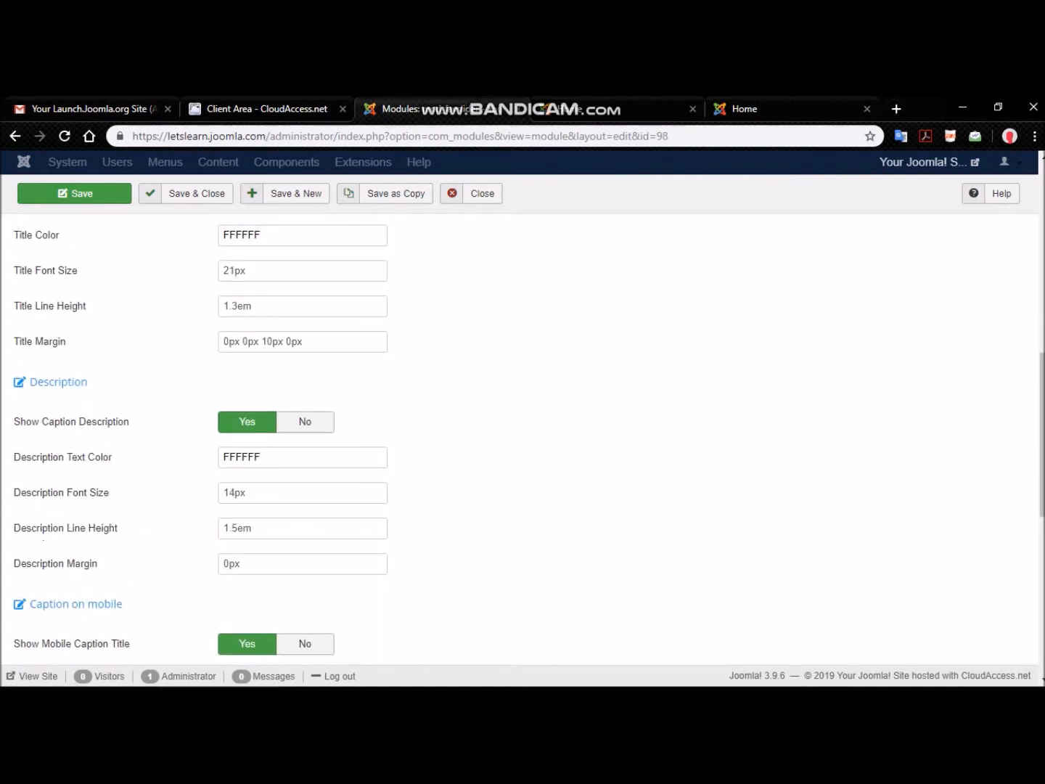
pyautogui.scroll(-2, 523, 435)
pyautogui.scroll(10, 522, 435)
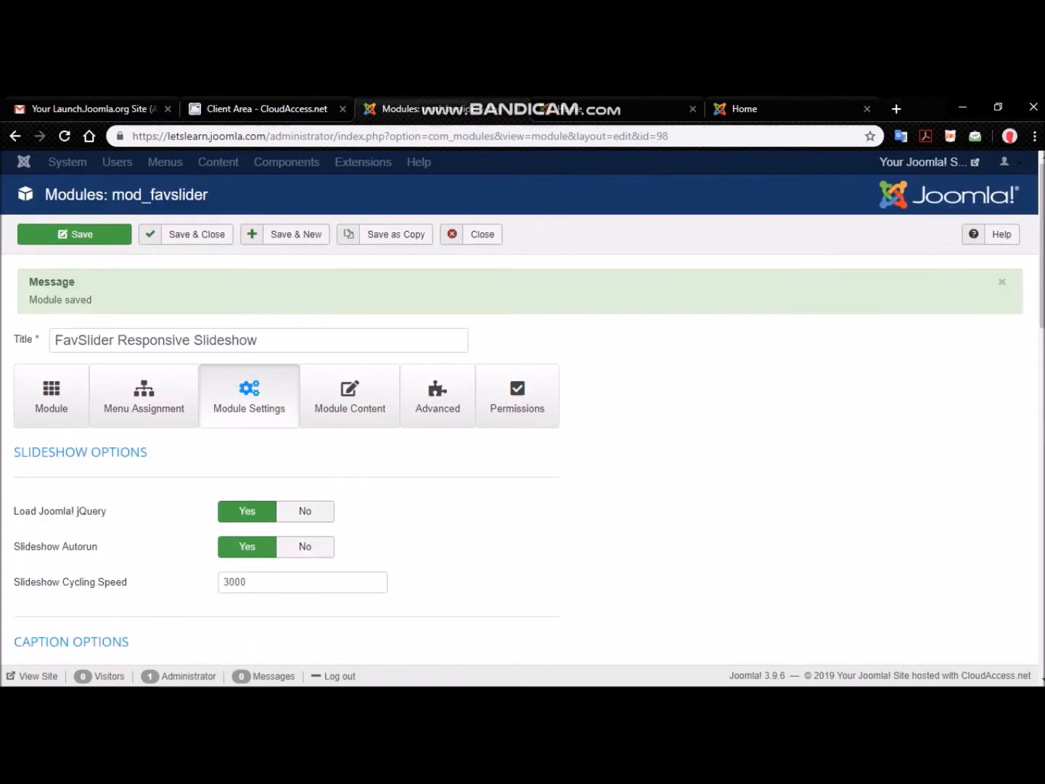
# Examine the module content options for the slides, including slide 1's image, link and caption fields
pyautogui.click(350, 395)
pyautogui.scroll(-2, 350, 396)
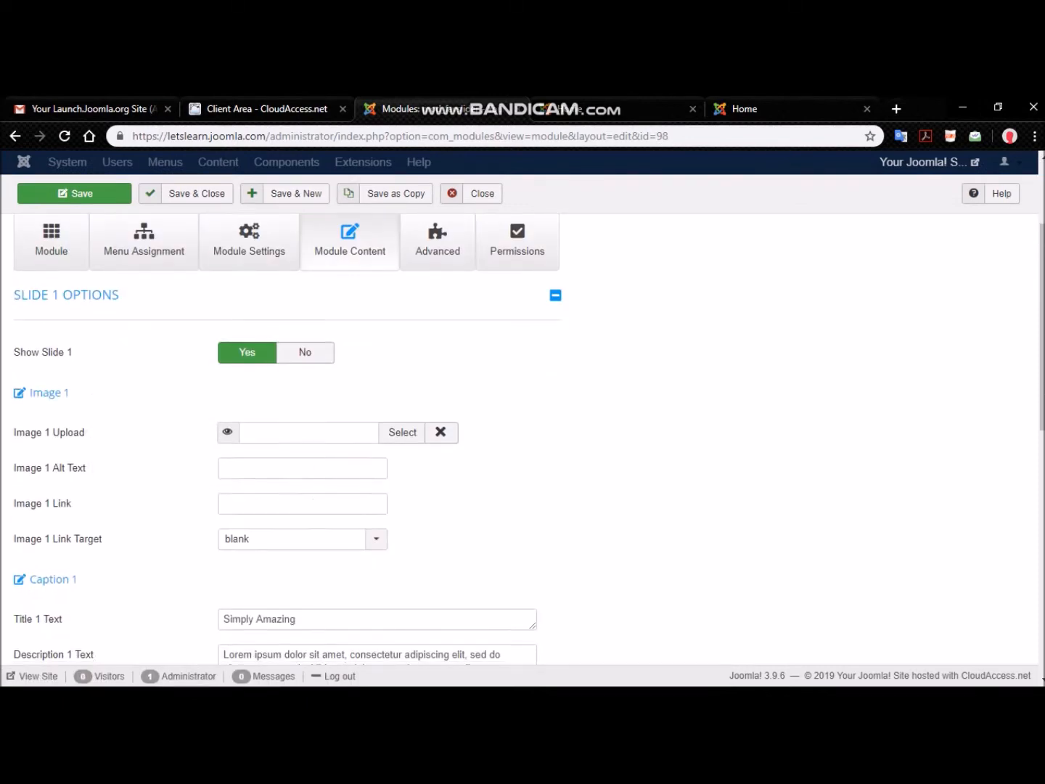
pyautogui.scroll(-2, 523, 439)
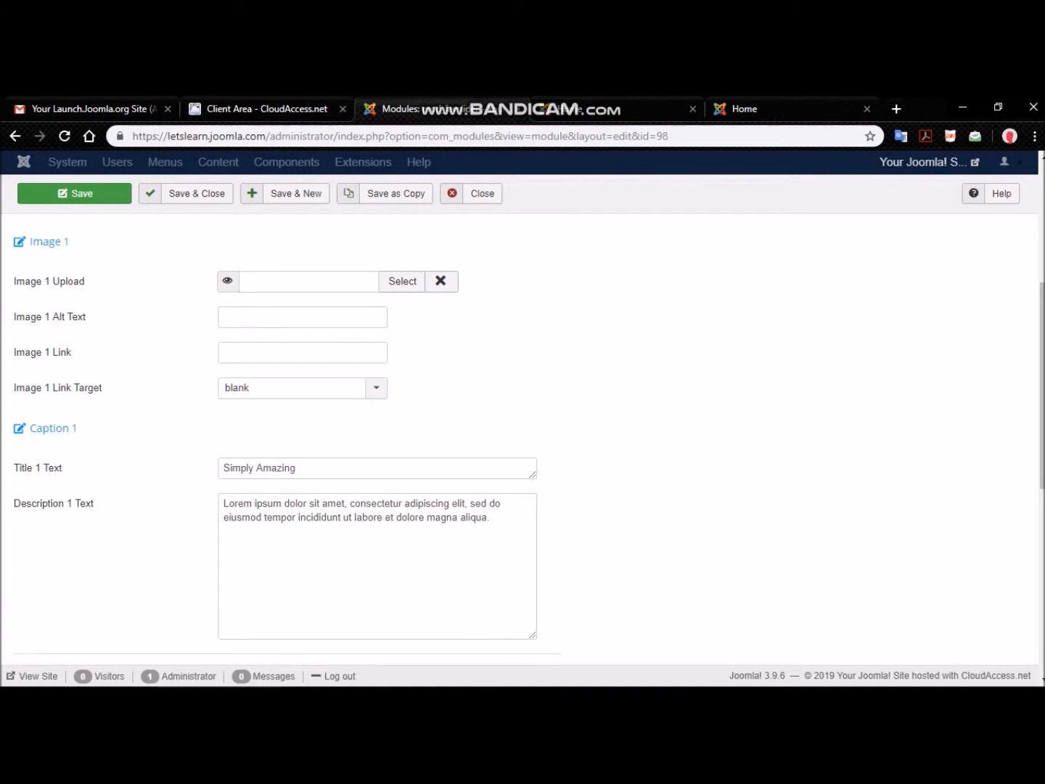
pyautogui.scroll(-4, 523, 435)
pyautogui.scroll(-2, 523, 436)
pyautogui.scroll(8, 523, 436)
pyautogui.scroll(-2, 523, 436)
pyautogui.scroll(2, 249, 291)
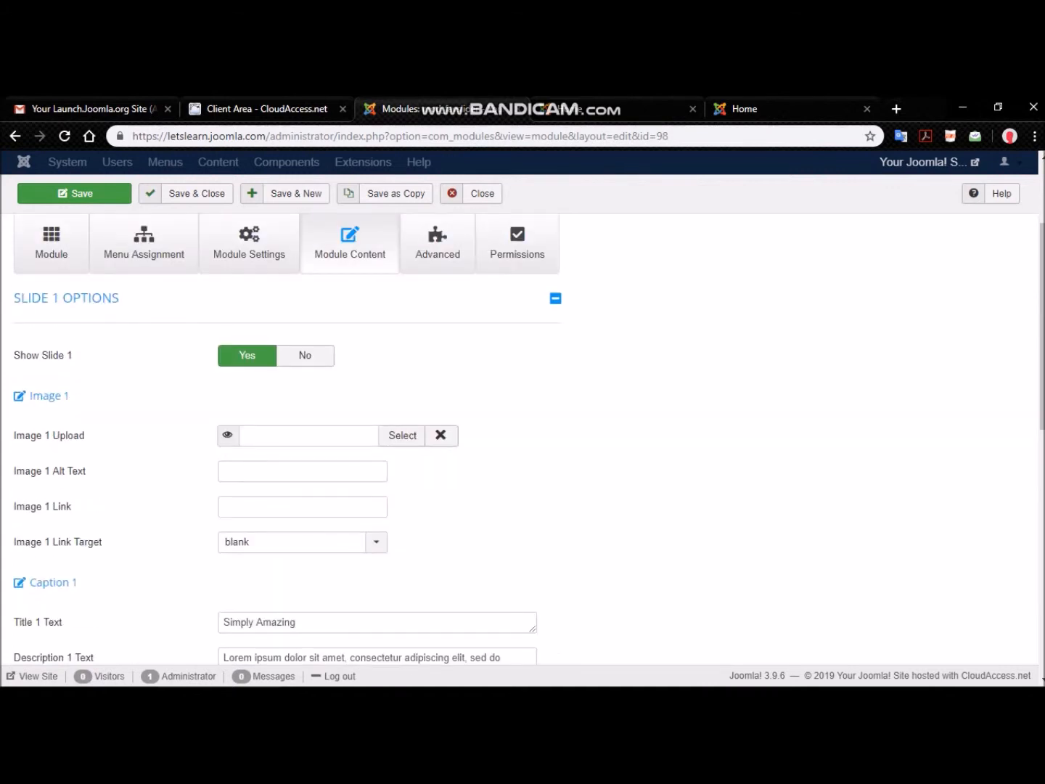
# Turn off the caption effect in the FavSlider module settings, keep the Dark caption color, and save the module
pyautogui.click(249, 244)
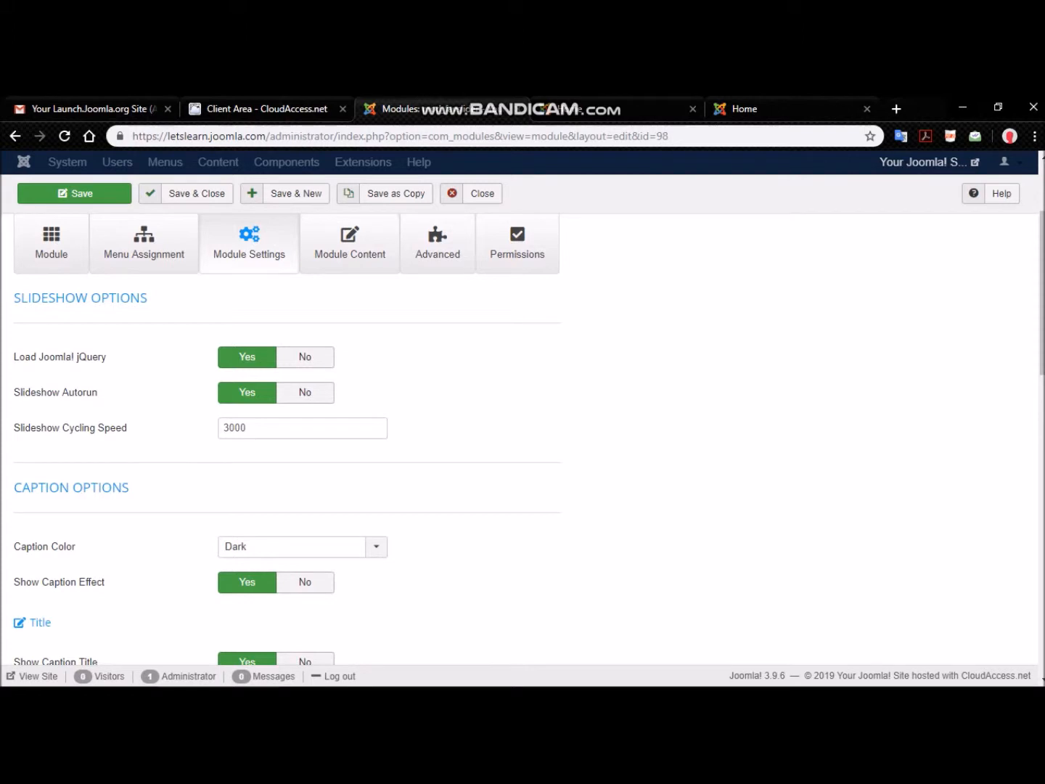
pyautogui.scroll(-2, 70, 429)
pyautogui.click(304, 394)
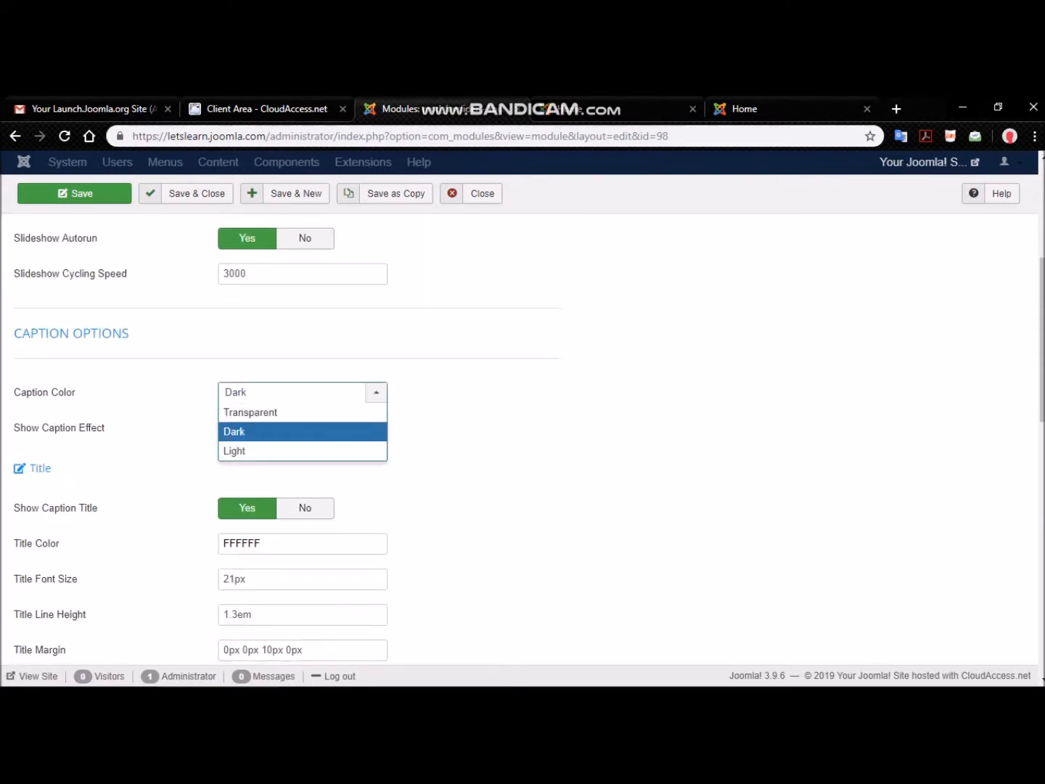
pyautogui.click(305, 393)
pyautogui.click(305, 428)
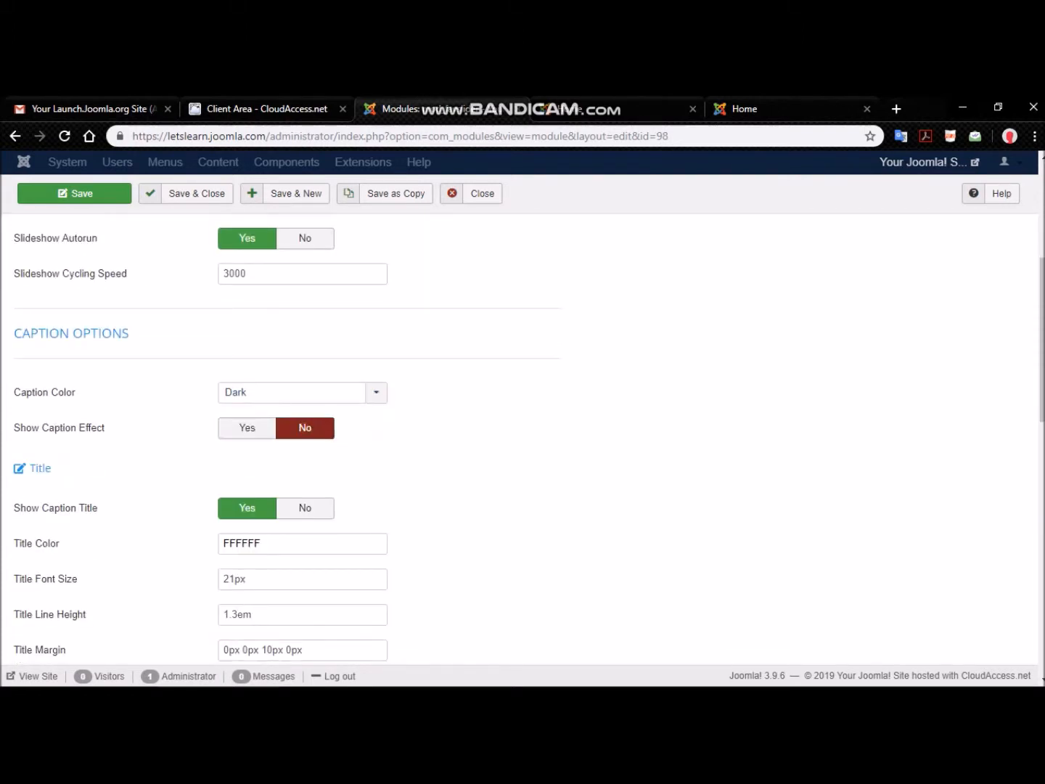
pyautogui.click(305, 392)
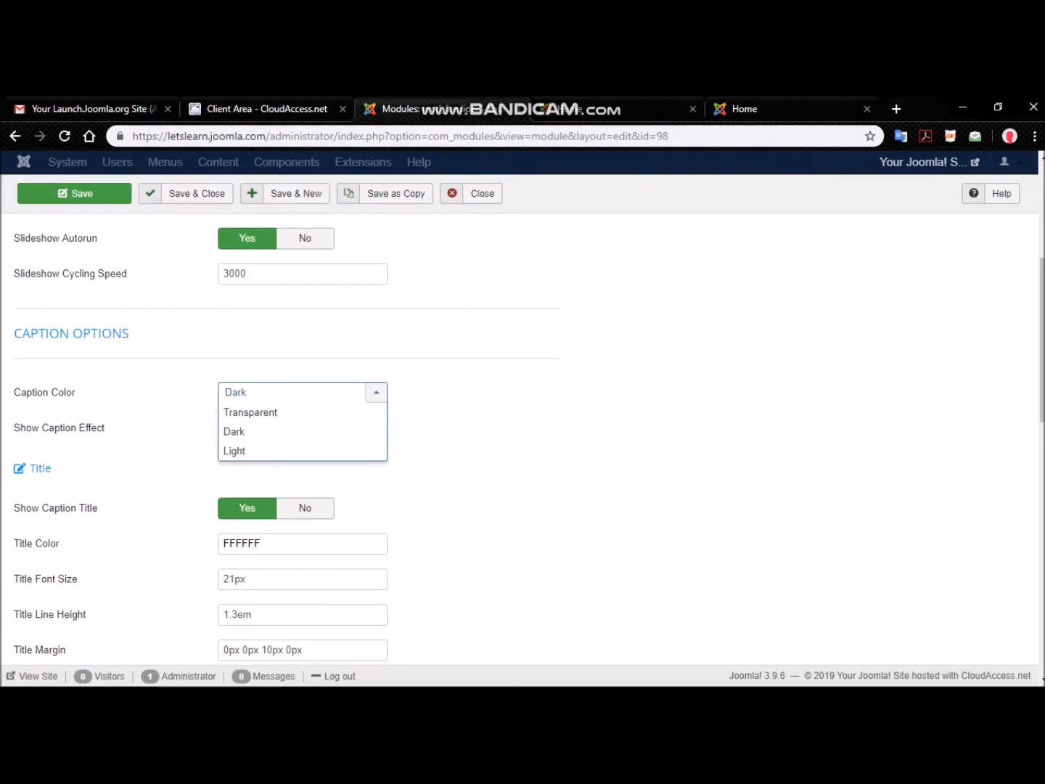
pyautogui.click(305, 393)
pyautogui.click(75, 194)
# Reload the site's home page to check the slideshow captions, and return to the module editor
pyautogui.click(748, 108)
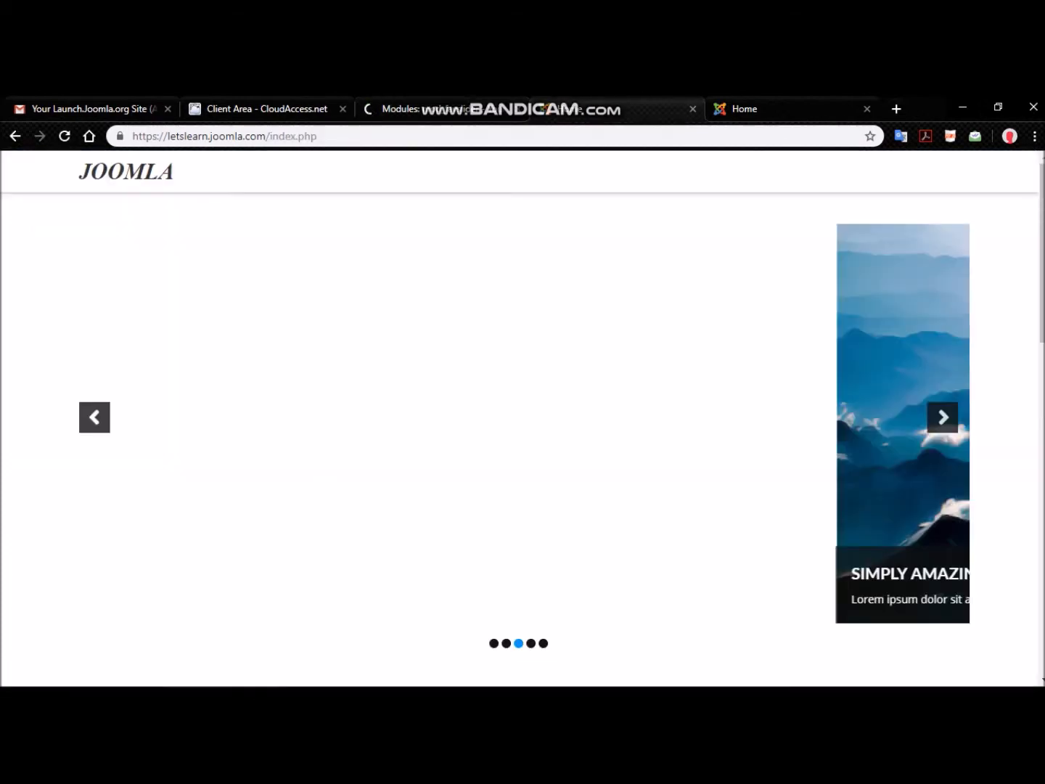
pyautogui.click(65, 136)
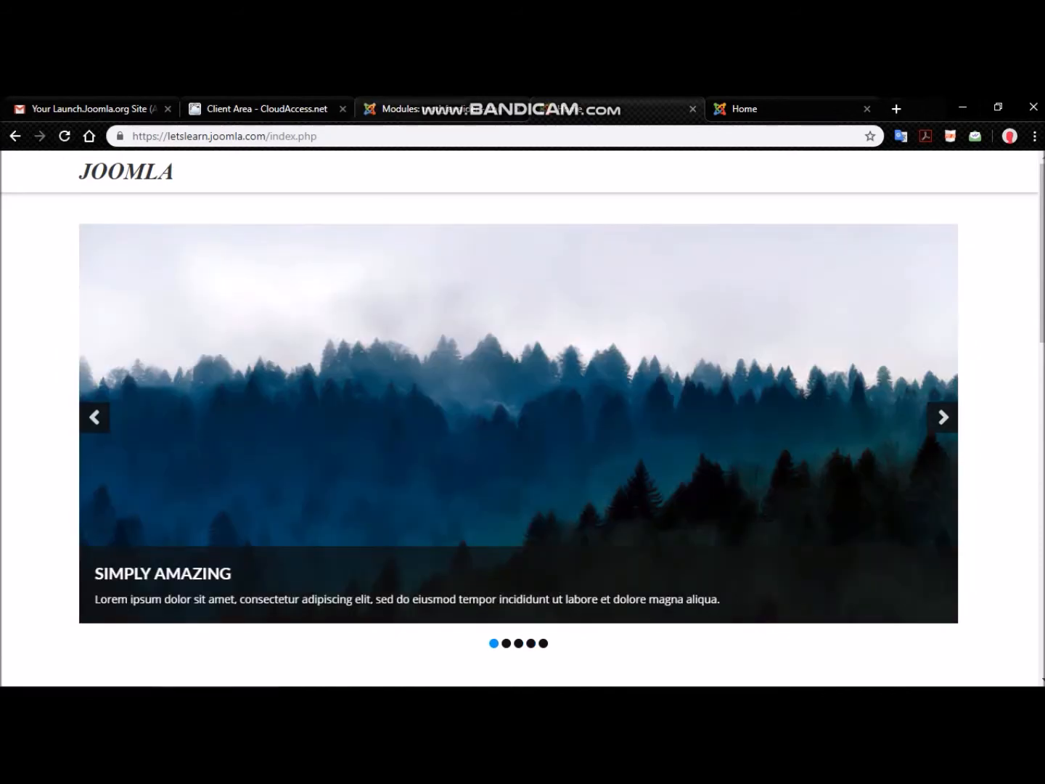
pyautogui.click(401, 108)
# Set both Show Caption Title and Show Caption Description to No in the caption options
pyautogui.scroll(-5, 523, 435)
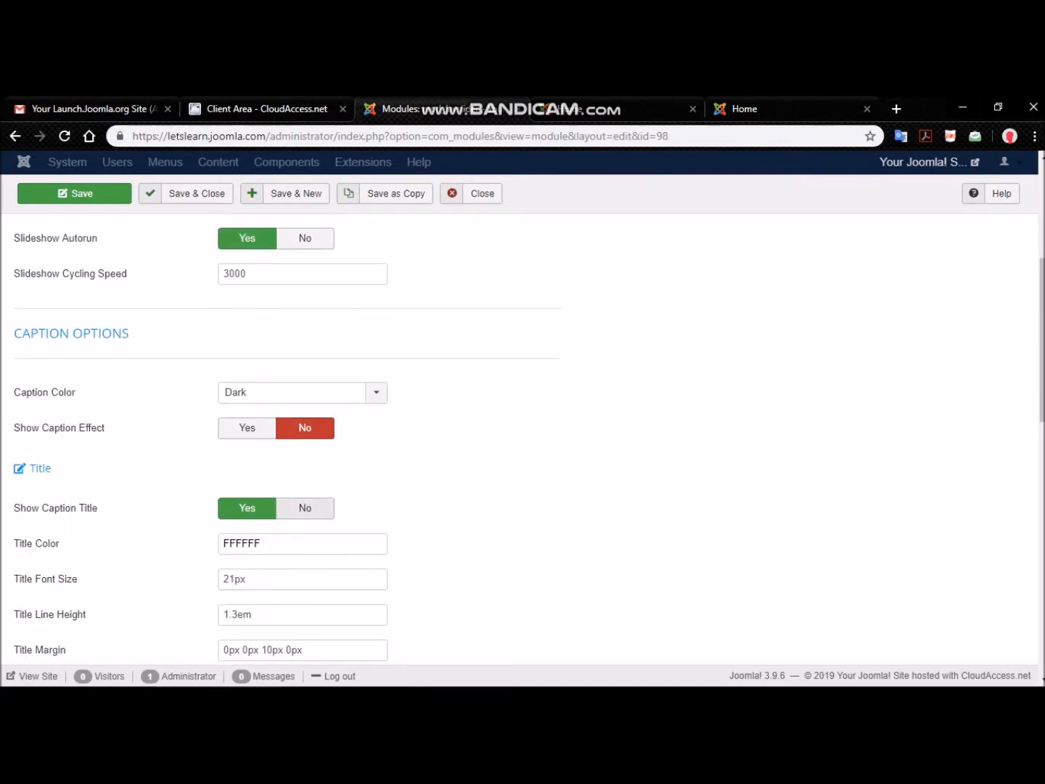
pyautogui.click(304, 507)
pyautogui.scroll(-2, 522, 443)
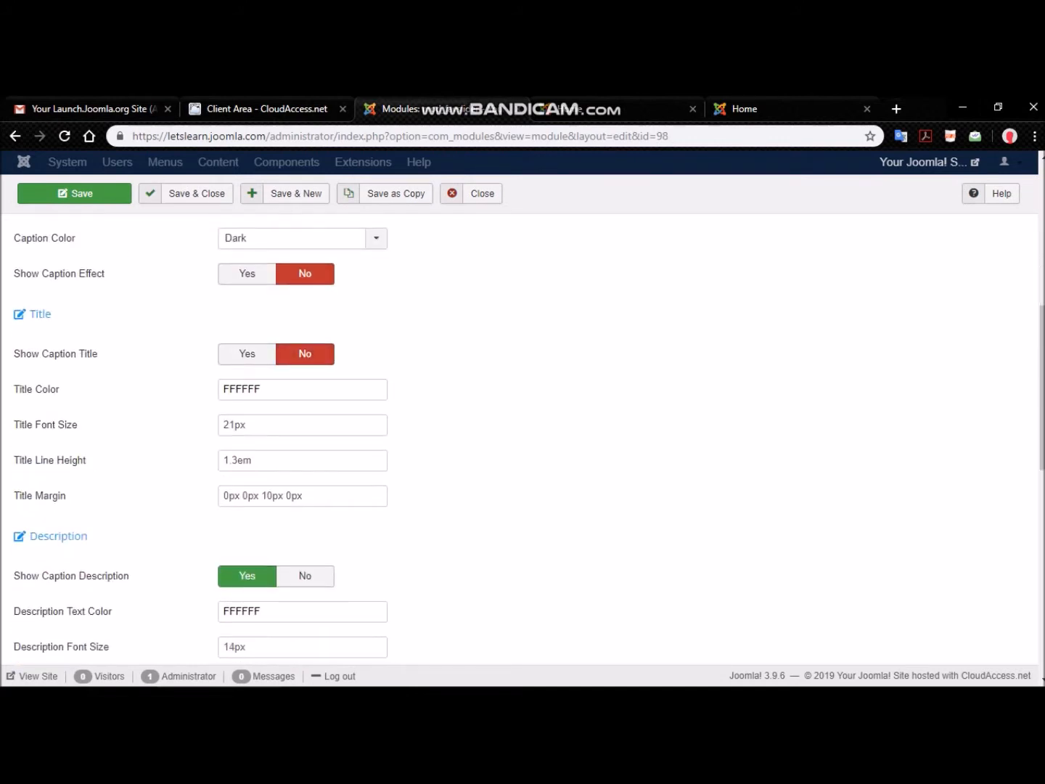
pyautogui.click(304, 575)
# Set Show Mobile Caption Title and Show Mobile Caption Description to No
pyautogui.scroll(-4, 305, 575)
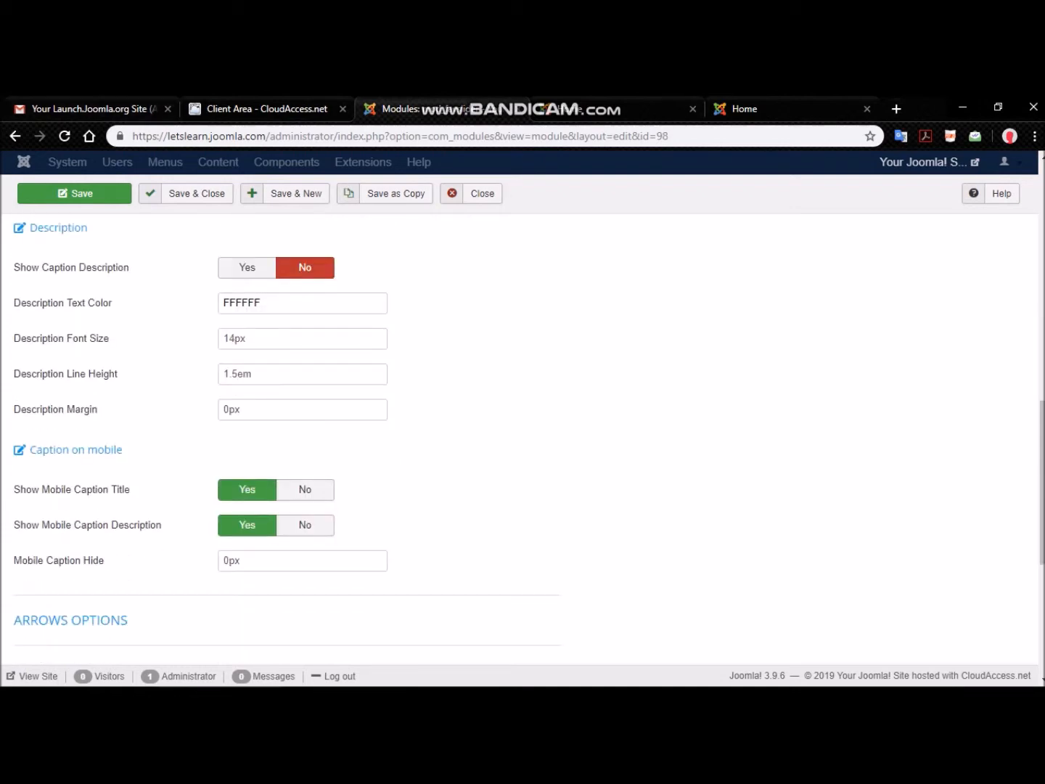
pyautogui.click(305, 489)
pyautogui.click(305, 525)
# Check the arrows on the home page slideshow, set Show Arrows to No, and save the module
pyautogui.scroll(-2, 305, 525)
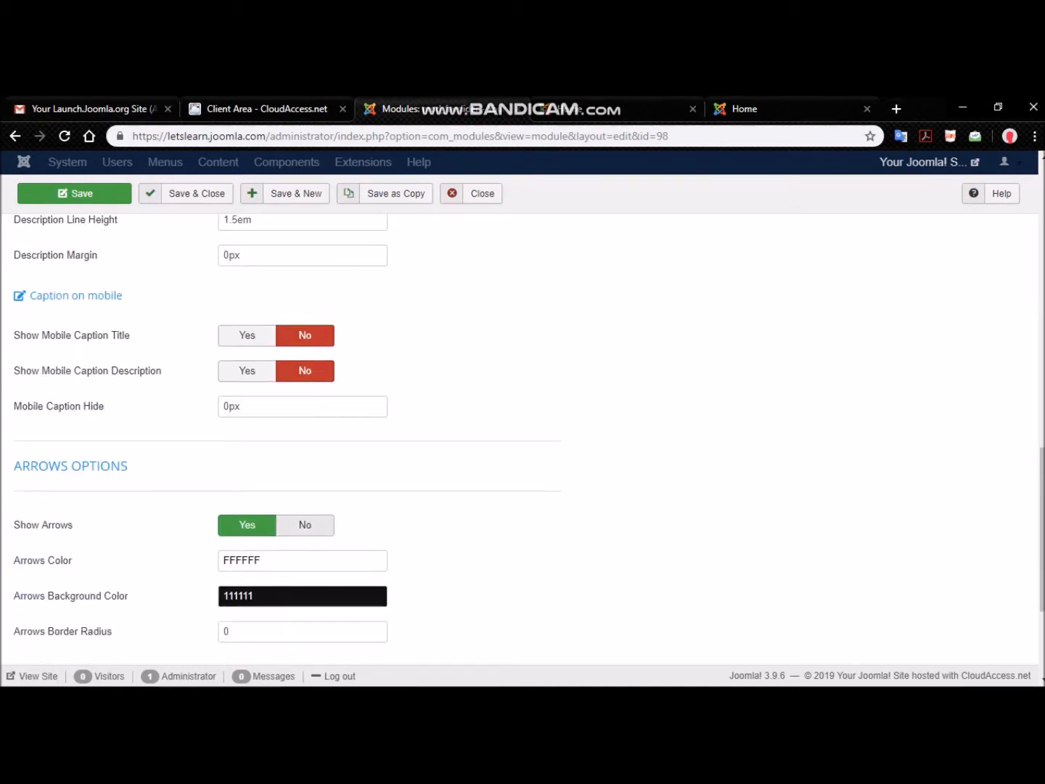
pyautogui.scroll(-2, 519, 440)
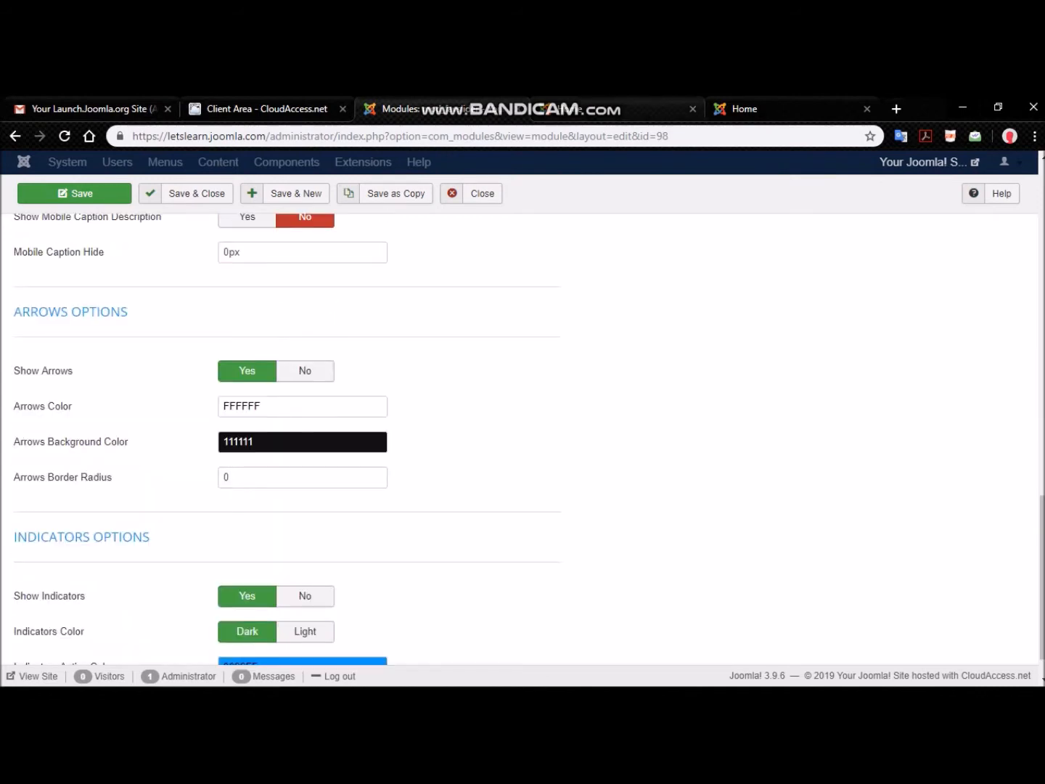
pyautogui.doubleClick(57, 371)
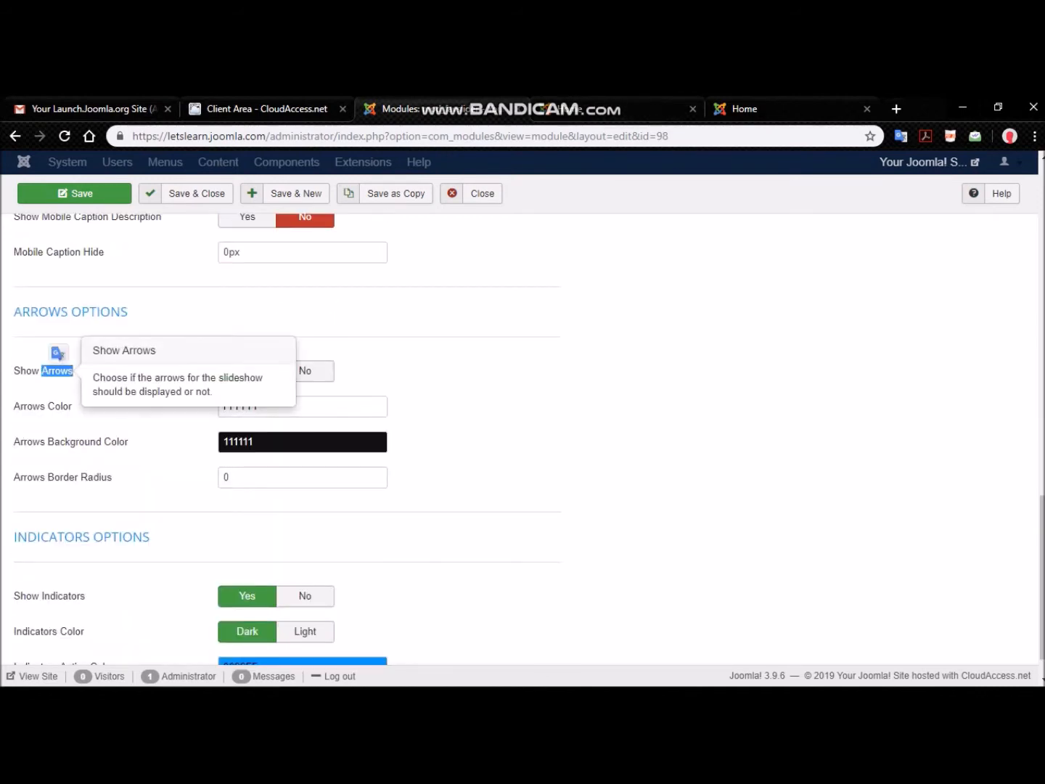
pyautogui.click(633, 108)
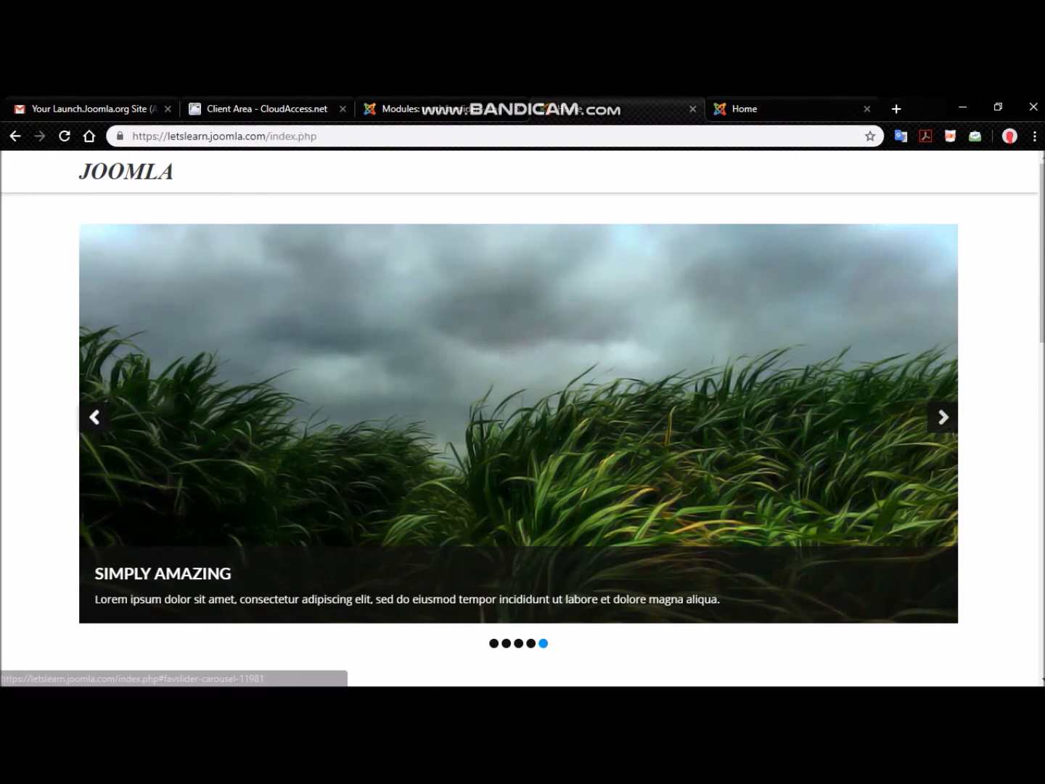
pyautogui.click(407, 108)
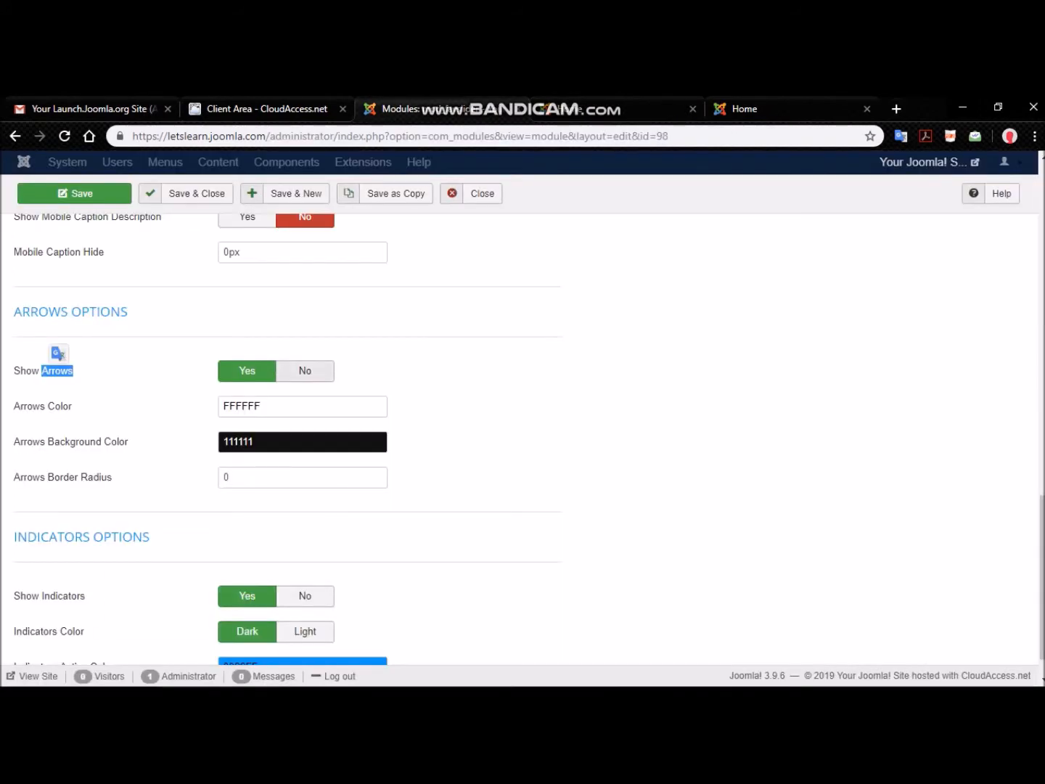
pyautogui.click(304, 371)
pyautogui.scroll(-1, 305, 370)
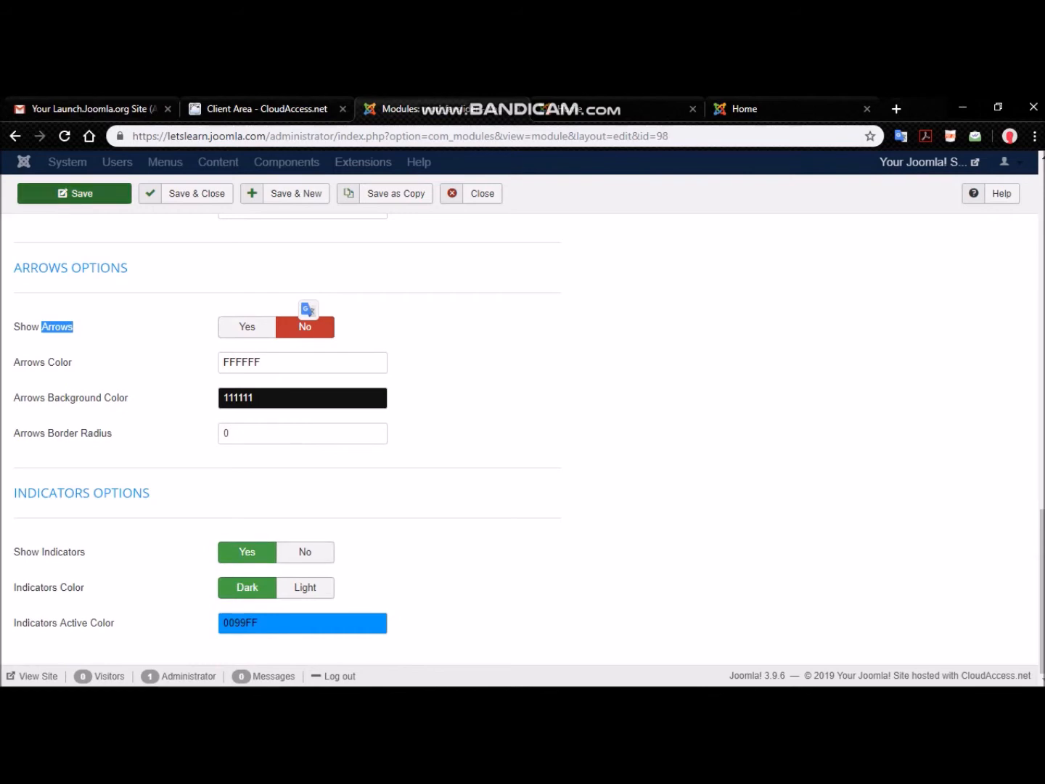
pyautogui.click(95, 194)
# Reload the home page to check the slideshow without captions and arrows, and return to the module editor
pyautogui.click(620, 108)
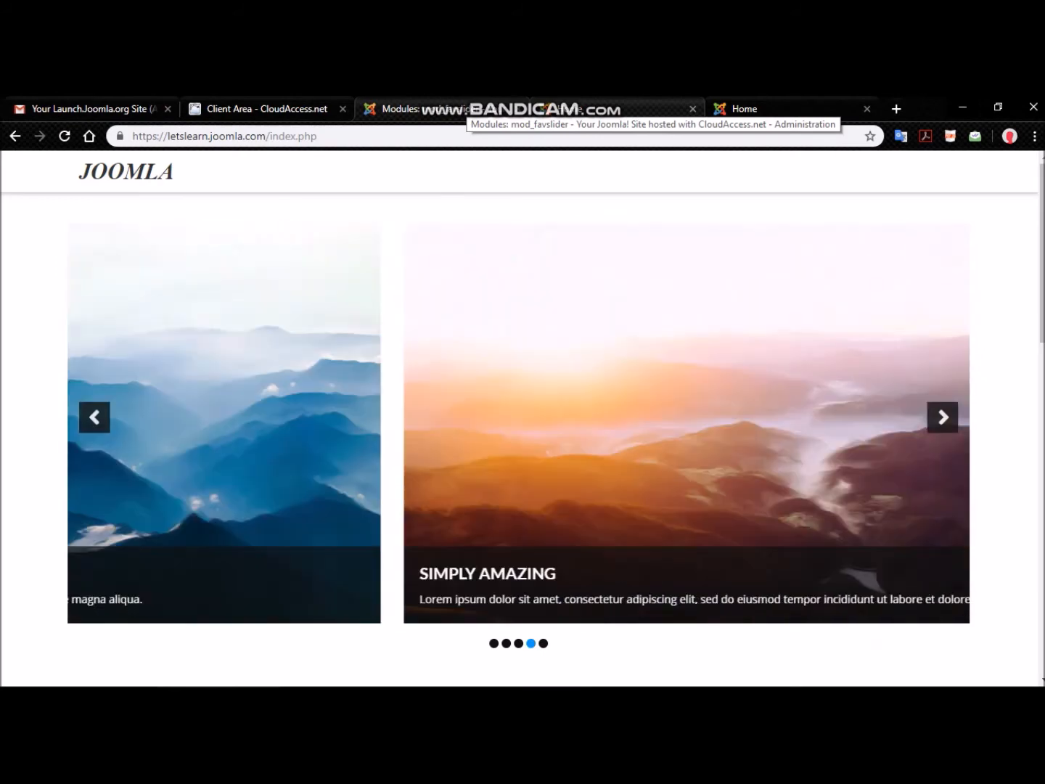
pyautogui.click(65, 137)
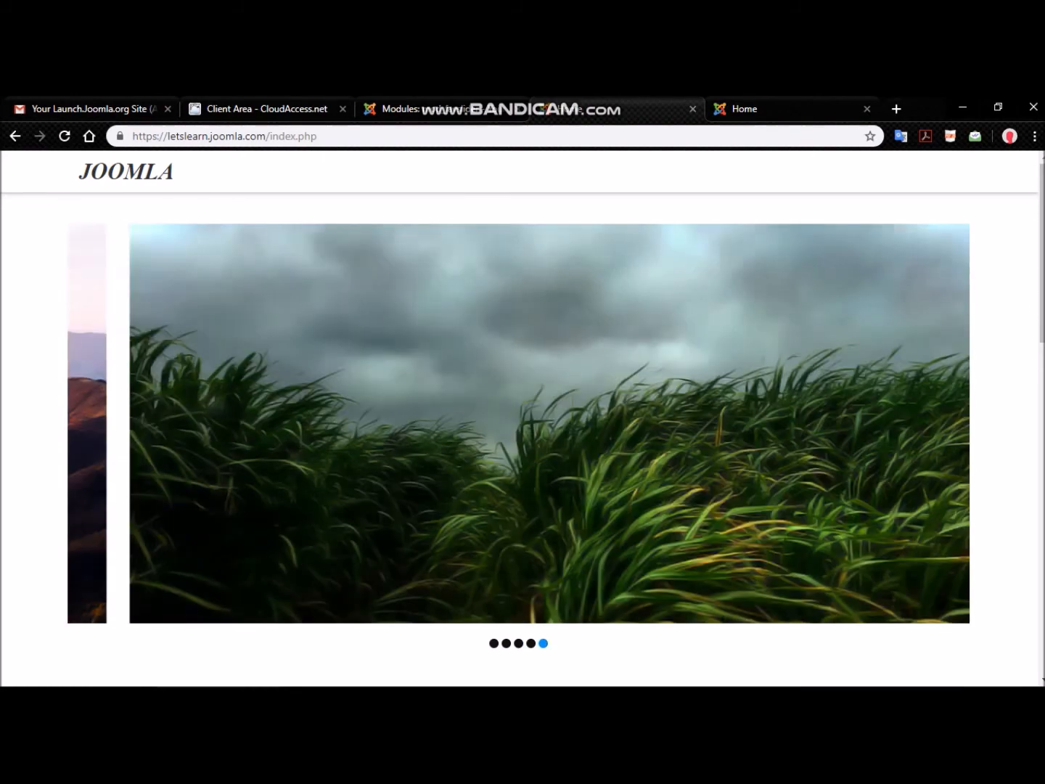
pyautogui.click(430, 108)
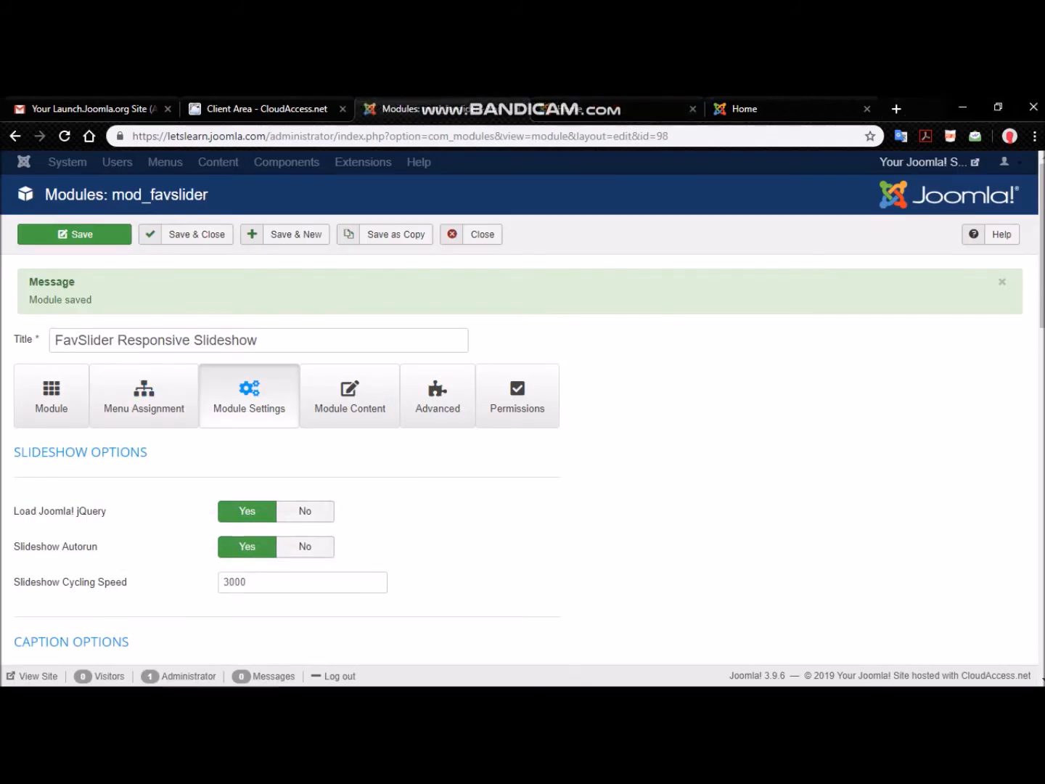
# Look at the Slideshow Autorun option and open the Slideshow Cycling Speed value for editing
pyautogui.doubleClick(80, 546)
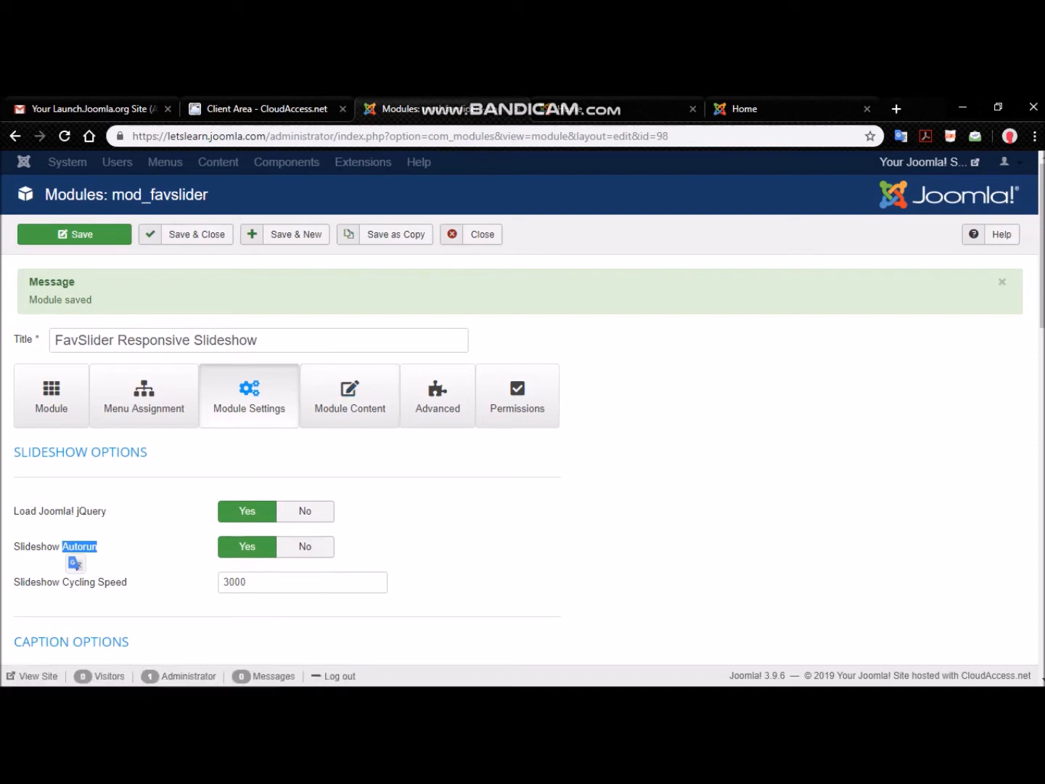
pyautogui.doubleClick(234, 582)
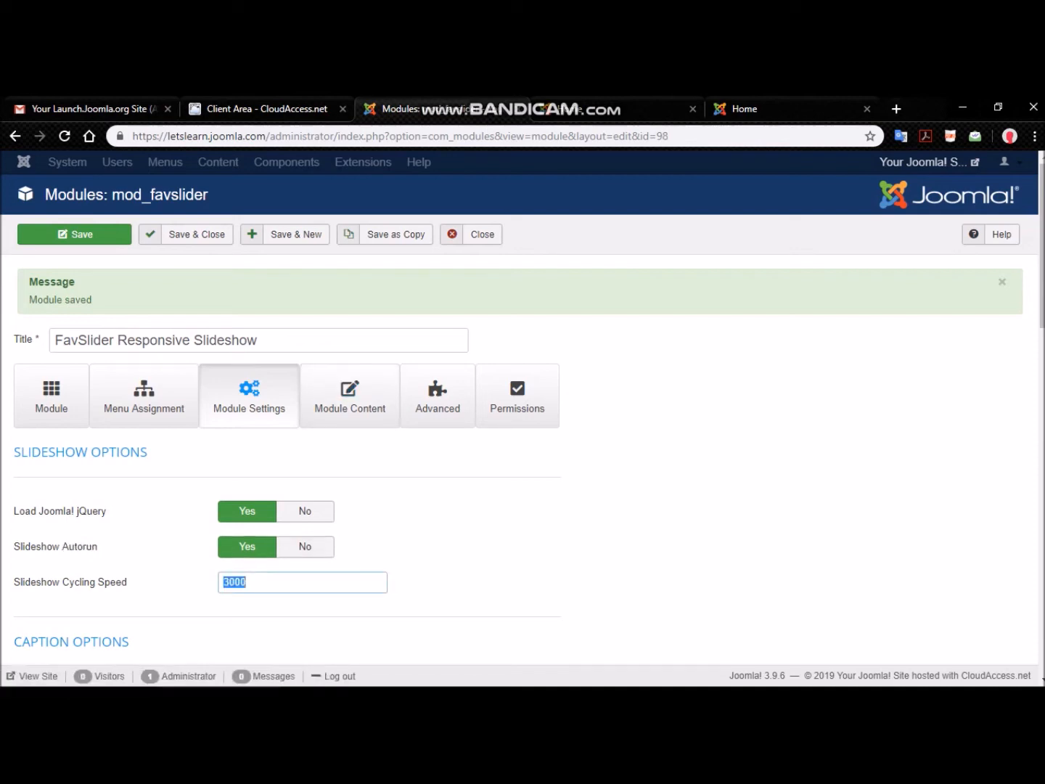